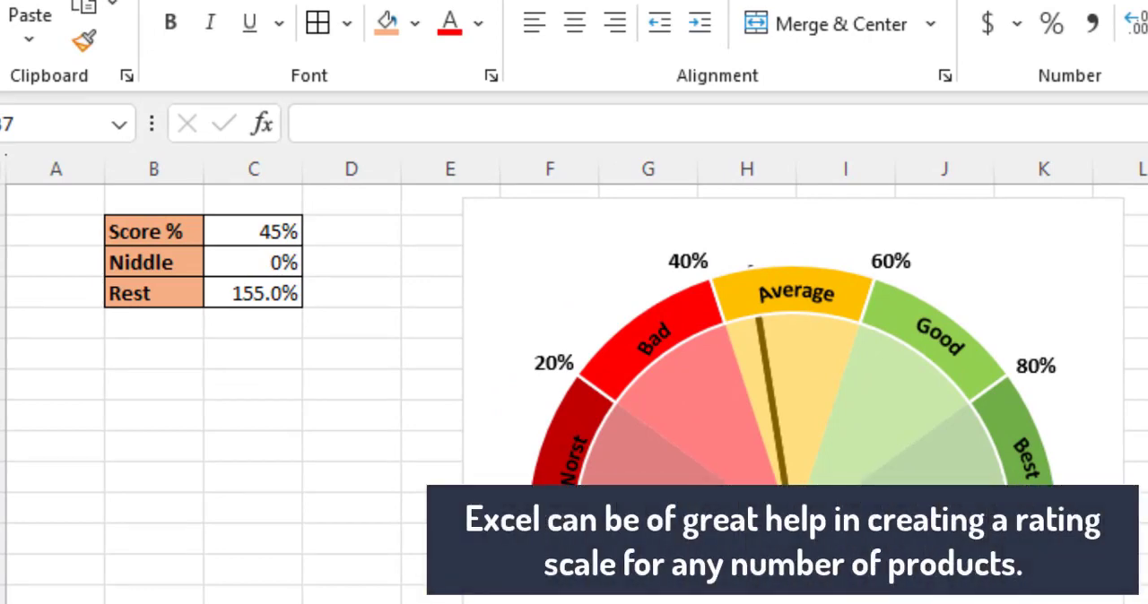
- Examine the Score %, Niddle and Rest cells beside the gauge chart, including the Rest formula
{"action": "left_click", "coordinate": [269, 235]}
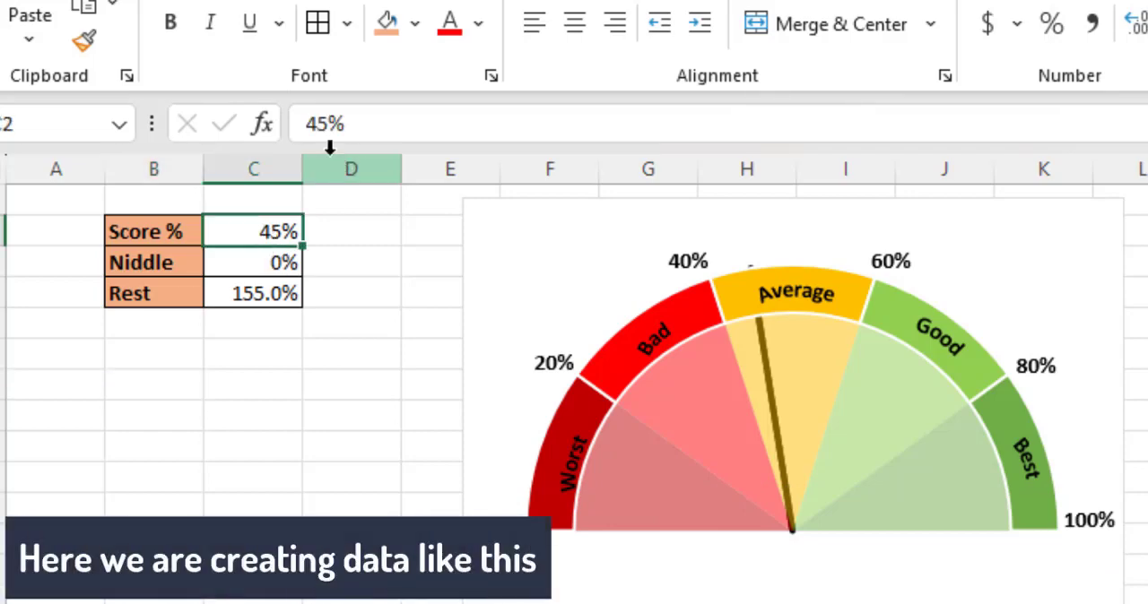
{"action": "left_click", "coordinate": [326, 122]}
{"action": "key", "text": "Return"}
{"action": "key", "text": "Return"}
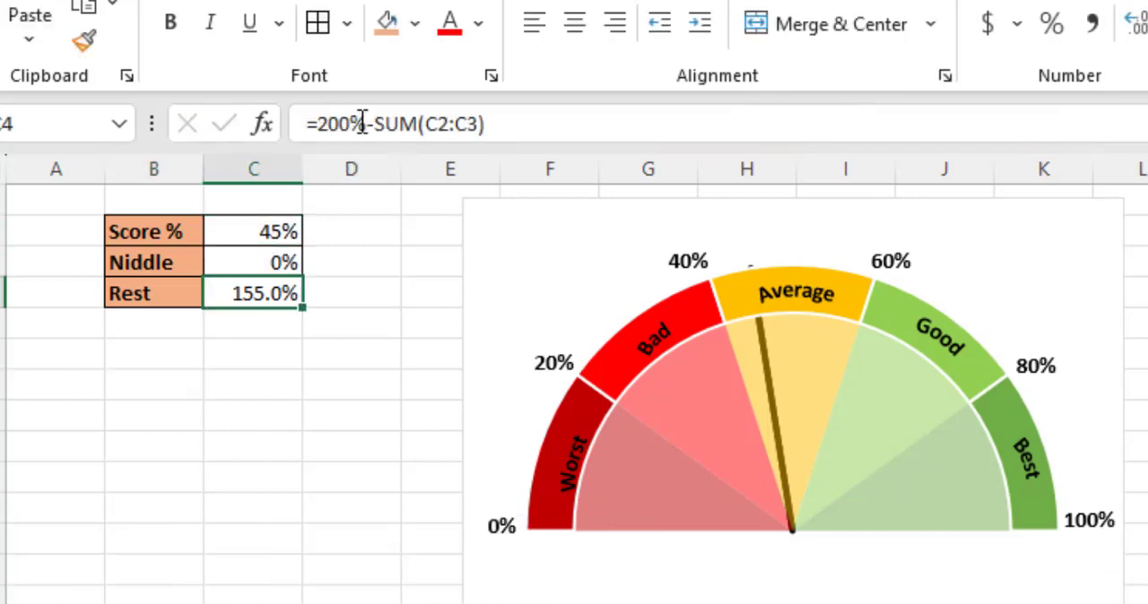
{"action": "left_click", "coordinate": [457, 123]}
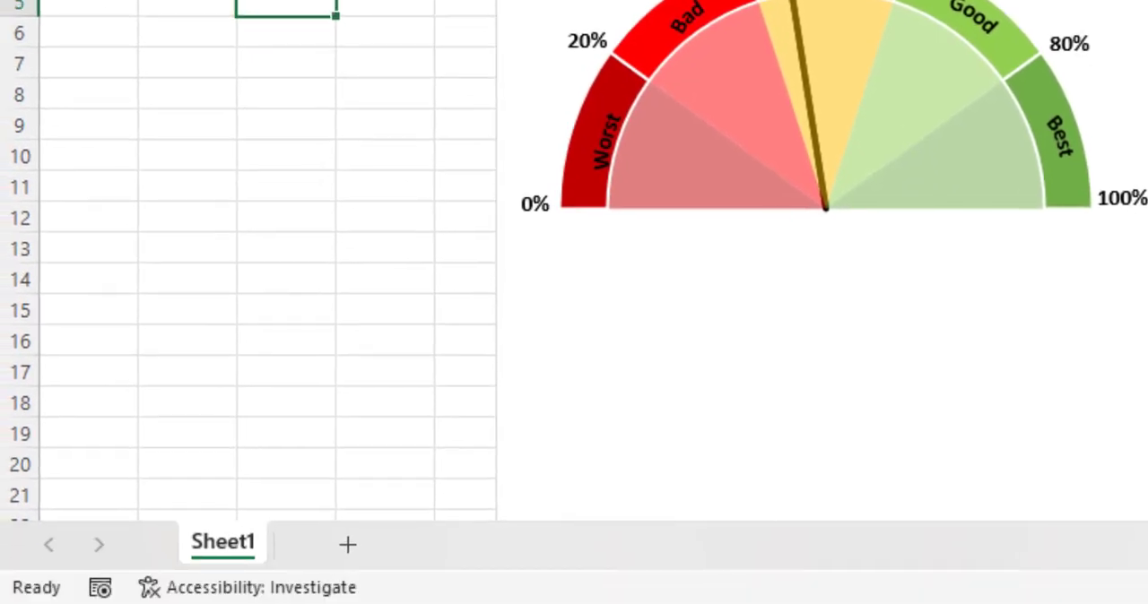
- Add a new worksheet and copy the Score %, Niddle and Rest table from Sheet1 into it, at column B
{"action": "left_click", "coordinate": [346, 546]}
{"action": "left_click", "coordinate": [215, 545]}
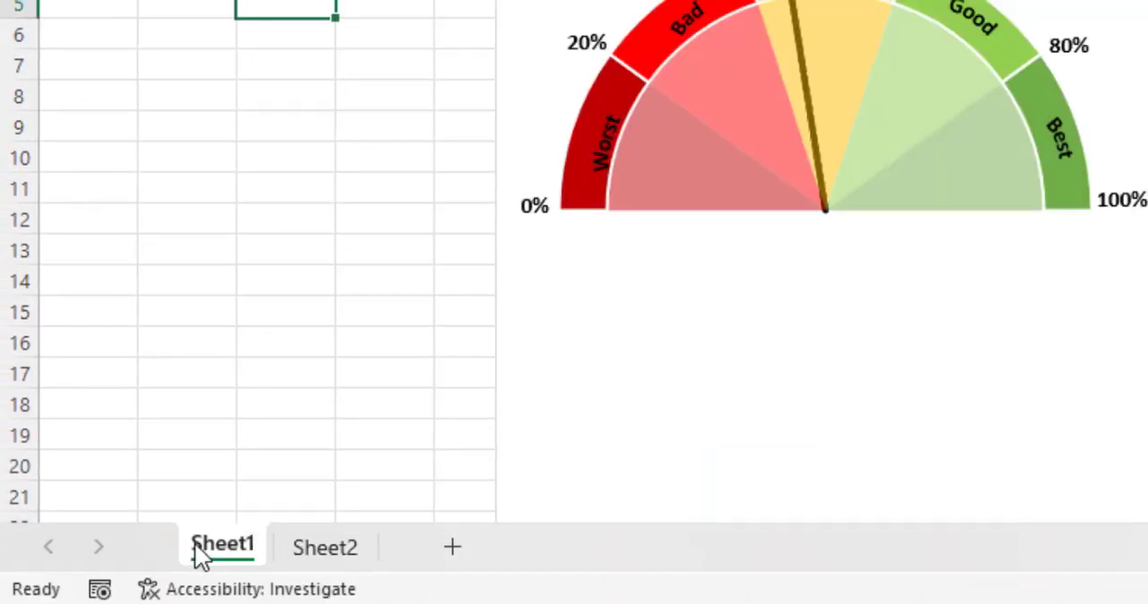
{"action": "left_click_drag", "start_coordinate": [136, 20], "coordinate": [274, 12]}
{"action": "key", "text": "ctrl+c"}
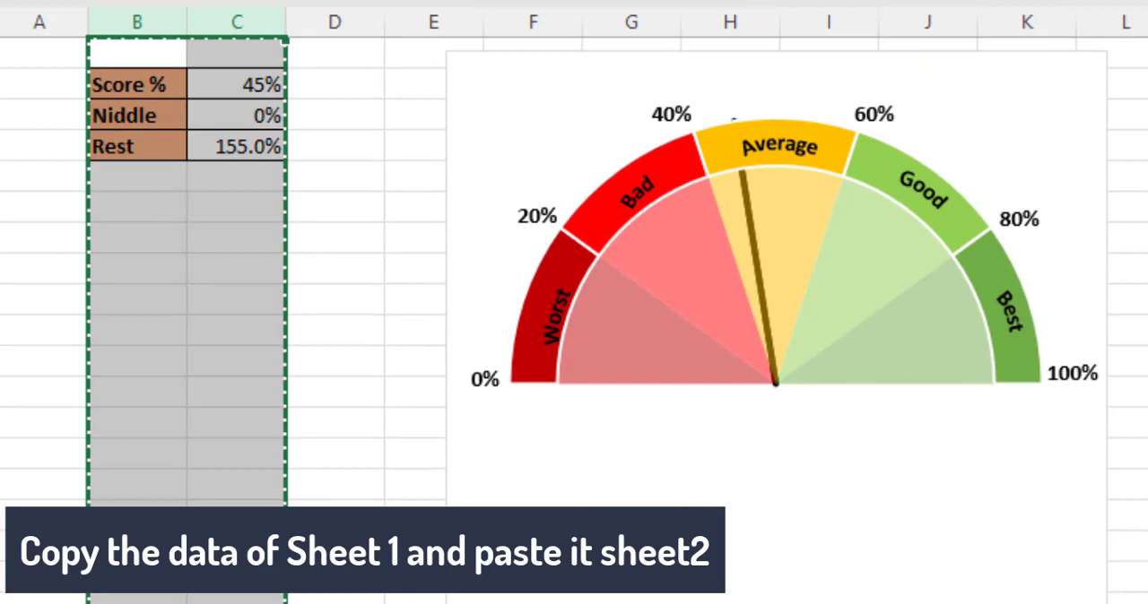
{"action": "key", "text": "ctrl+Page_Down"}
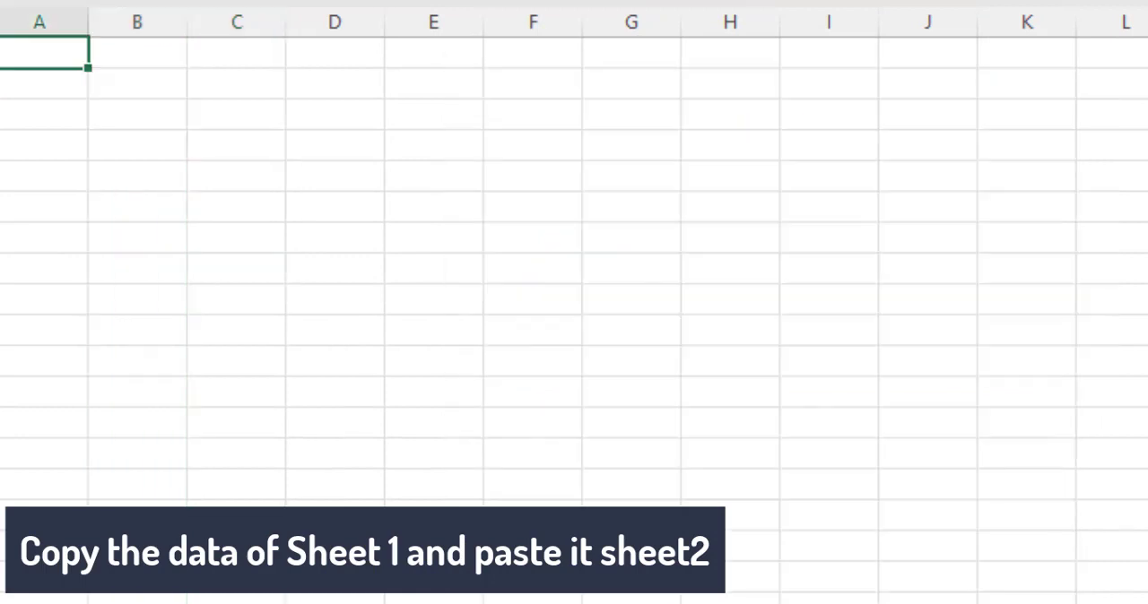
{"action": "left_click", "coordinate": [164, 46]}
{"action": "key", "text": "ctrl+v"}
- Set the Niddle value in the copied table to 5%
{"action": "left_click_drag", "start_coordinate": [215, 83], "coordinate": [229, 142]}
{"action": "left_click", "coordinate": [252, 118]}
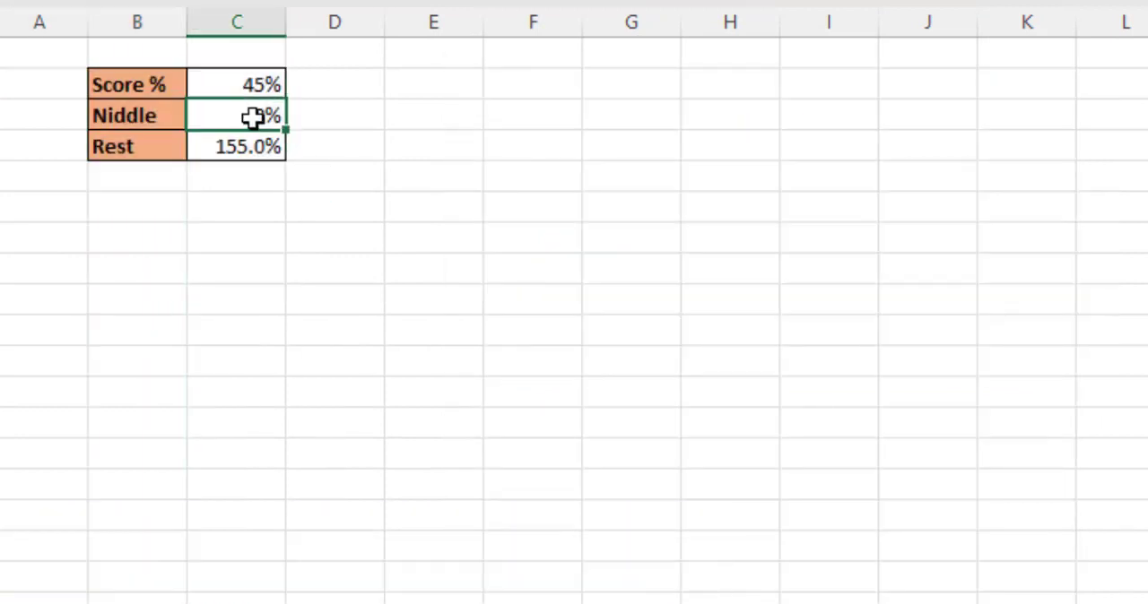
{"action": "type", "text": "5"}
{"action": "key", "text": "Return"}
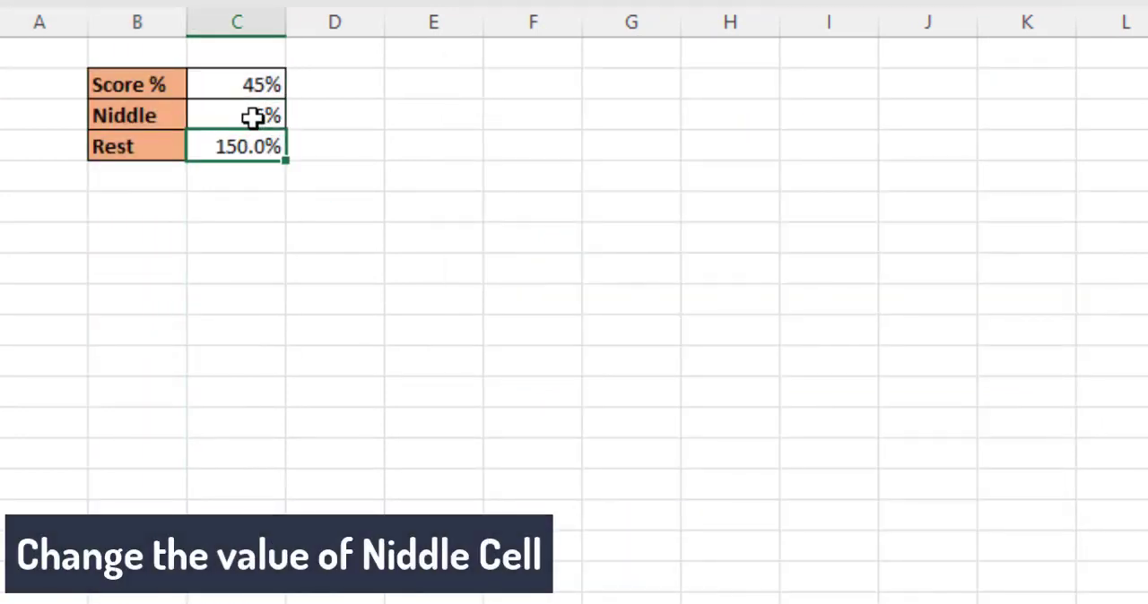
- Insert a 2-D pie chart based on the three percentages in C2:C4
{"action": "left_click_drag", "start_coordinate": [256, 83], "coordinate": [256, 146]}
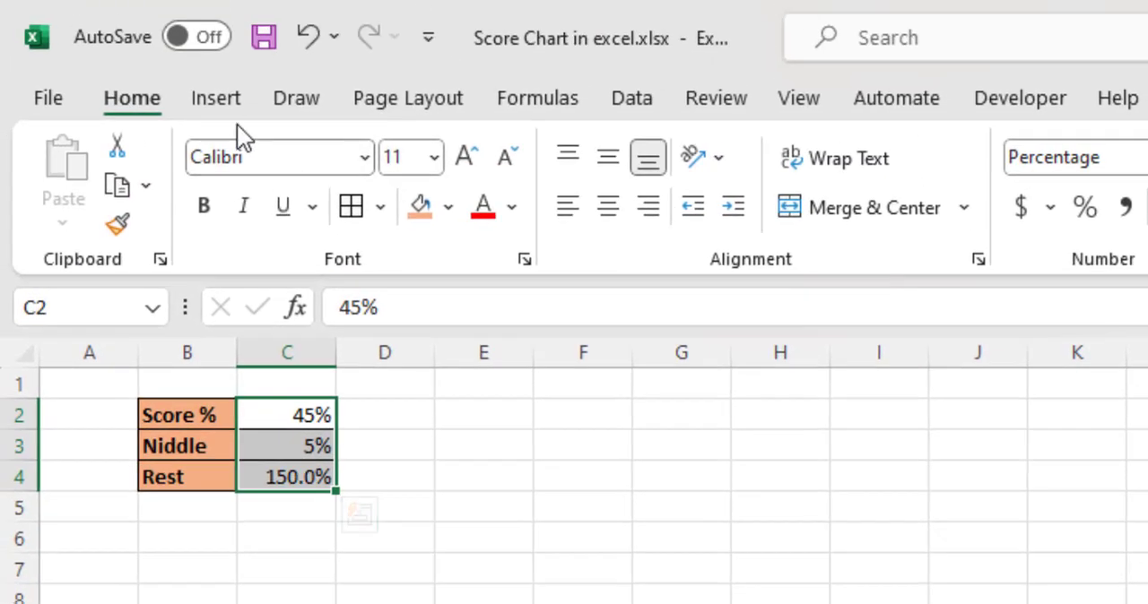
{"action": "left_click", "coordinate": [227, 106]}
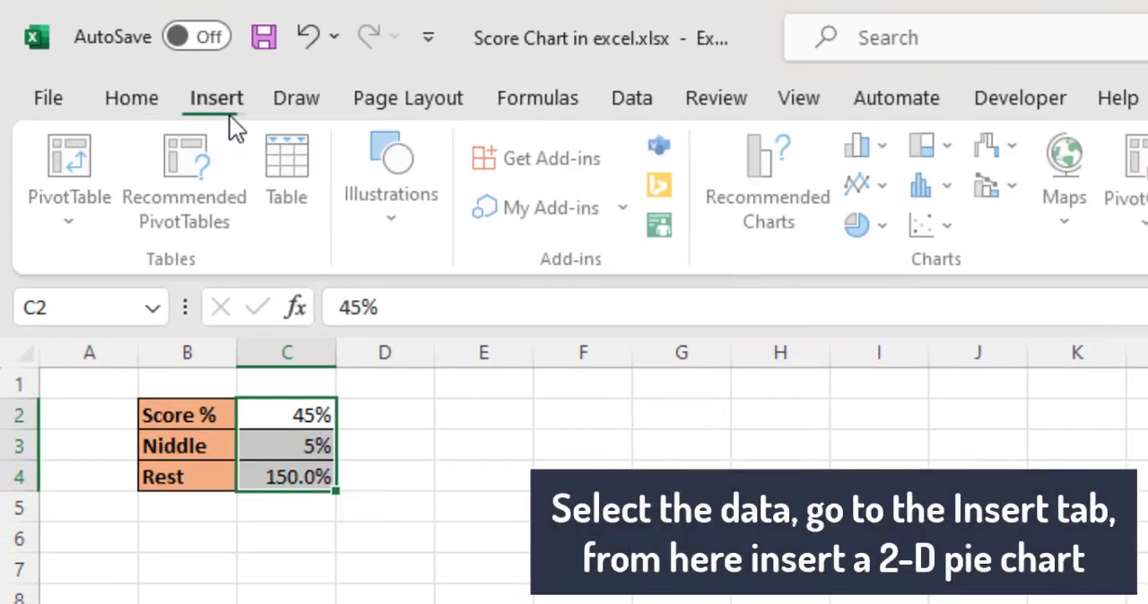
{"action": "left_click", "coordinate": [883, 226]}
{"action": "left_click", "coordinate": [903, 353]}
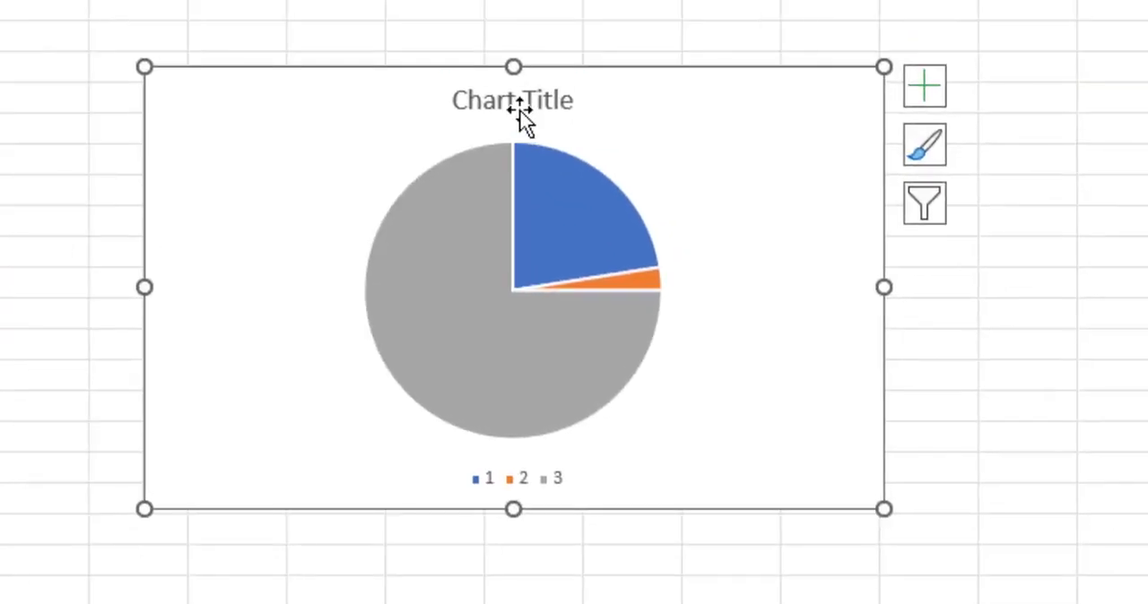
- Delete the chart title and the legend from the pie chart
{"action": "left_click", "coordinate": [986, 456]}
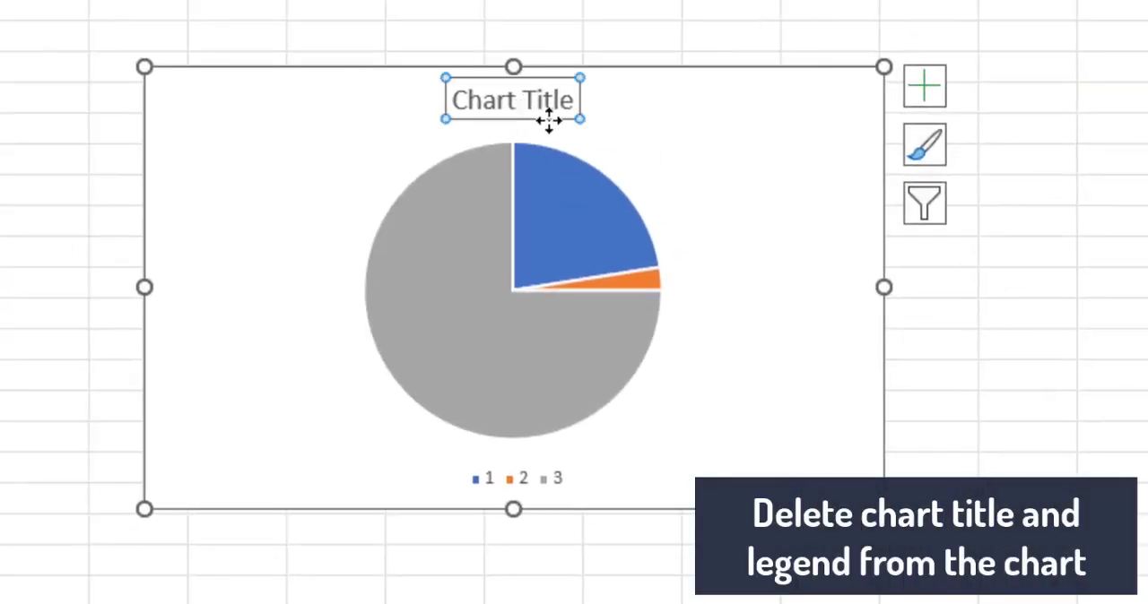
{"action": "key", "text": "Delete"}
{"action": "left_click", "coordinate": [529, 476]}
{"action": "key", "text": "Delete"}
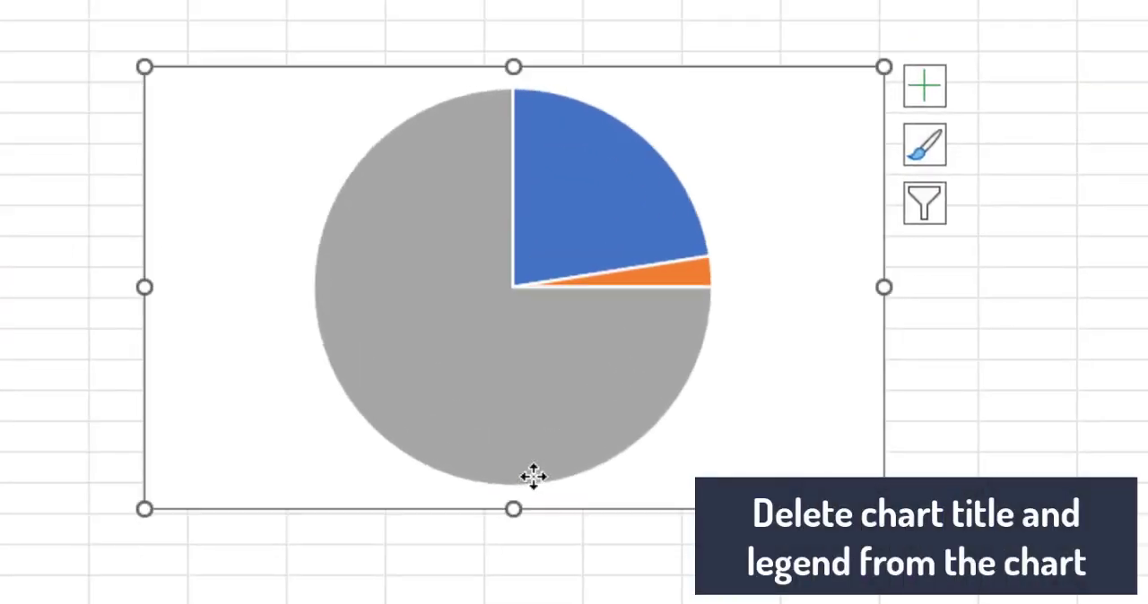
- Open the formatting options of the pie series and set its border to No line
{"action": "left_click", "coordinate": [628, 216]}
{"action": "right_click", "coordinate": [628, 216]}
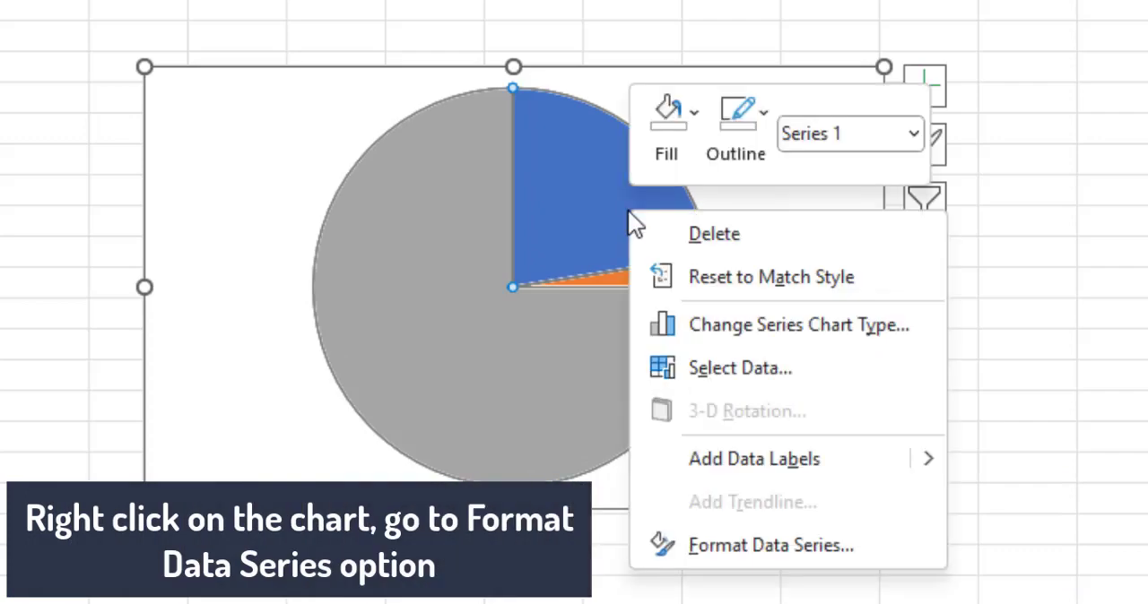
{"action": "left_click", "coordinate": [713, 539]}
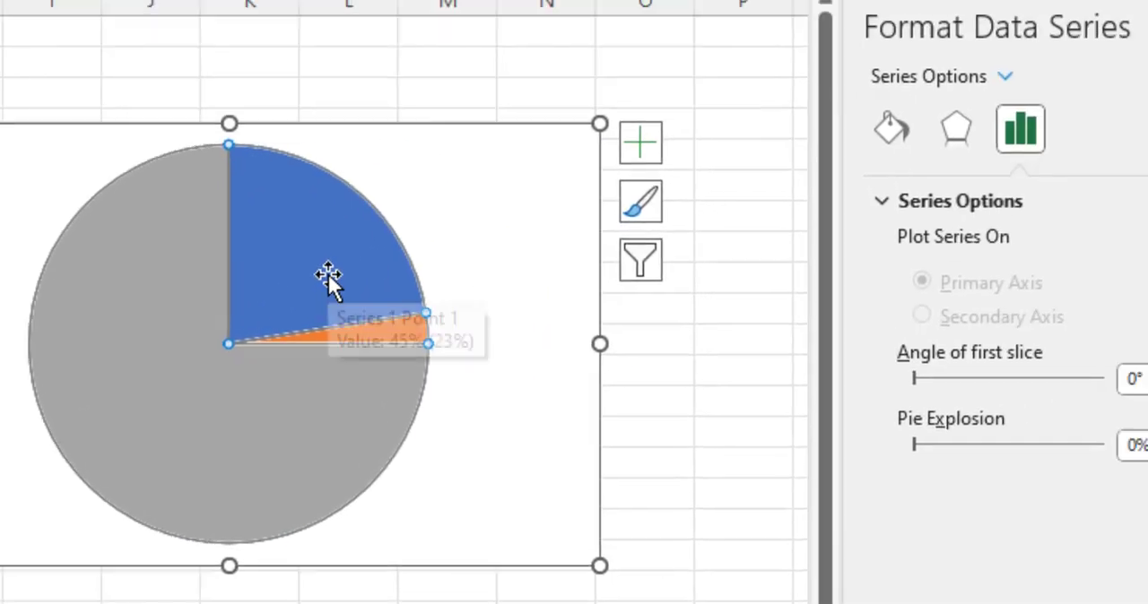
{"action": "left_click", "coordinate": [613, 221]}
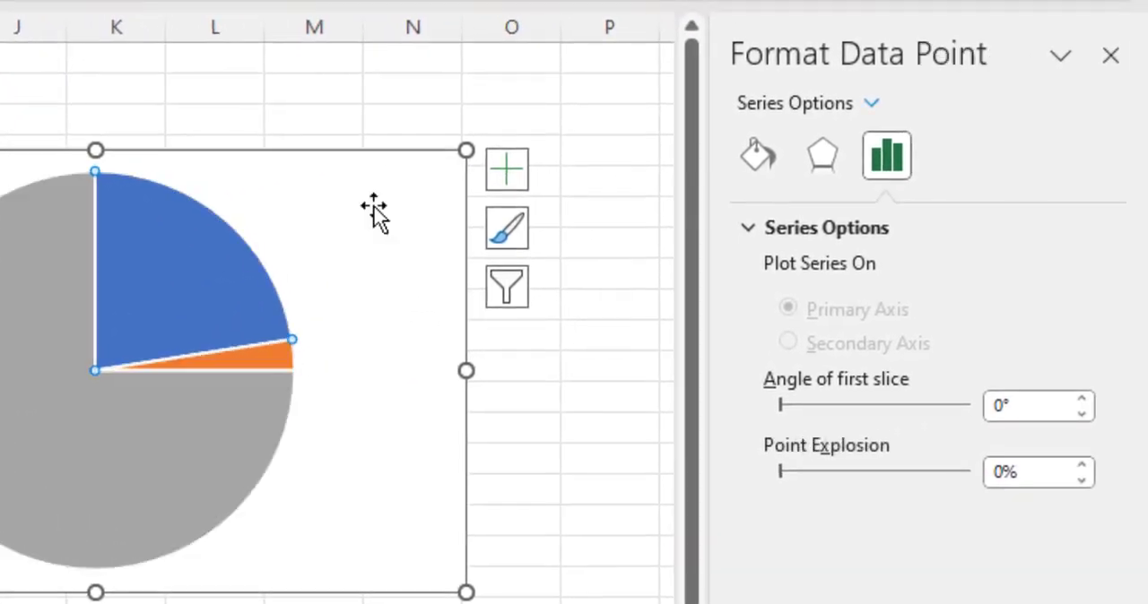
{"action": "left_click", "coordinate": [792, 130]}
{"action": "left_click", "coordinate": [619, 219]}
{"action": "left_click", "coordinate": [889, 128]}
{"action": "left_click", "coordinate": [773, 541]}
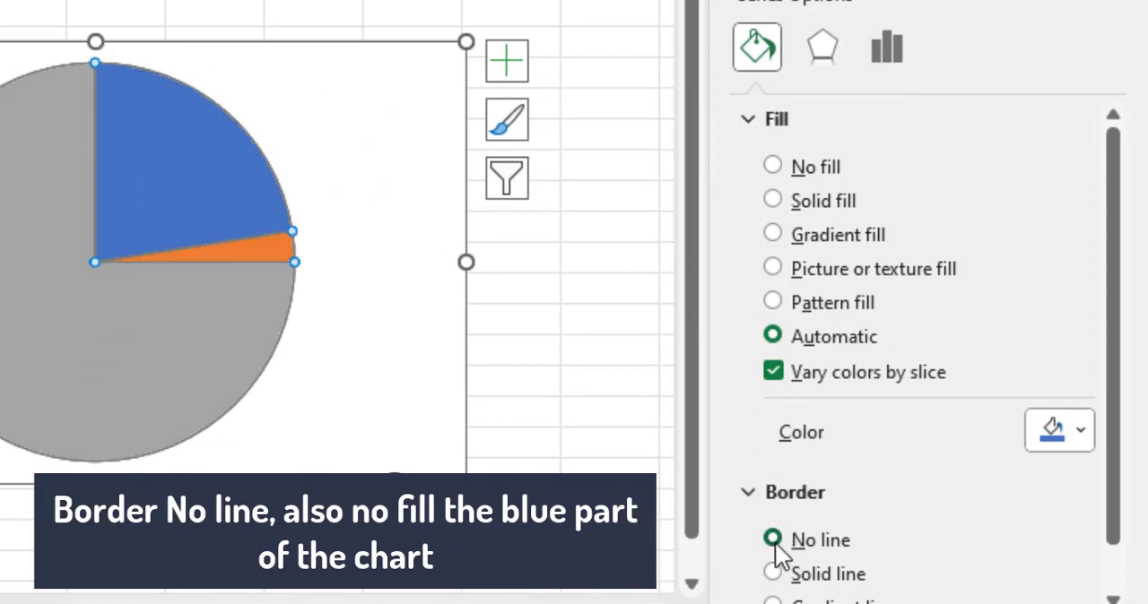
- Set the blue, grey and orange slices of the pie to No fill, one after another
{"action": "left_click", "coordinate": [161, 183]}
{"action": "left_click", "coordinate": [794, 169]}
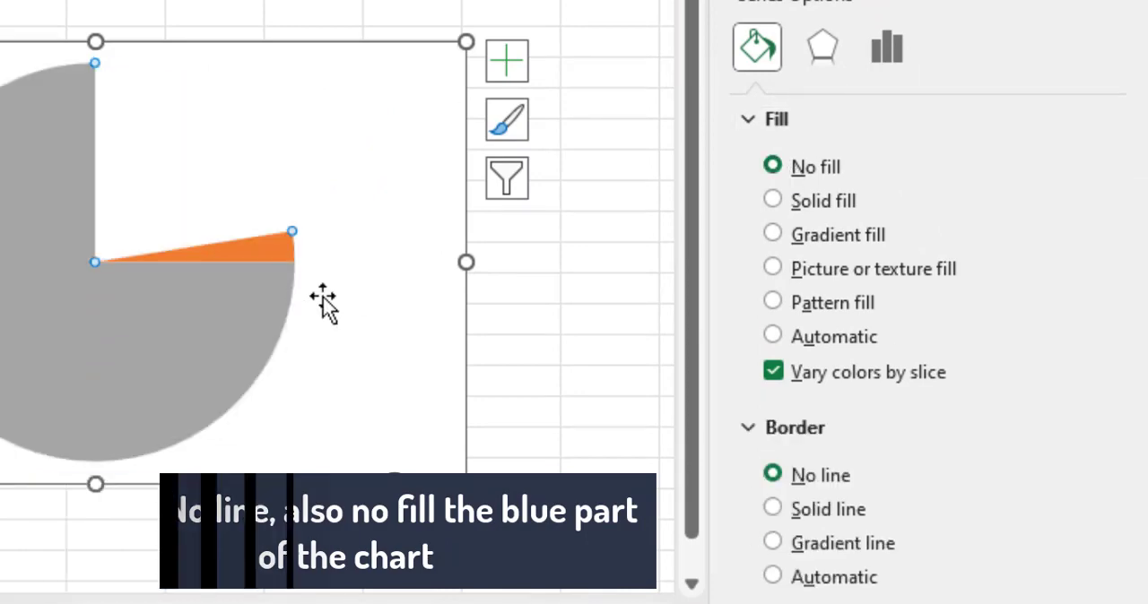
{"action": "left_click", "coordinate": [285, 302]}
{"action": "left_click", "coordinate": [794, 168]}
{"action": "left_click", "coordinate": [244, 256]}
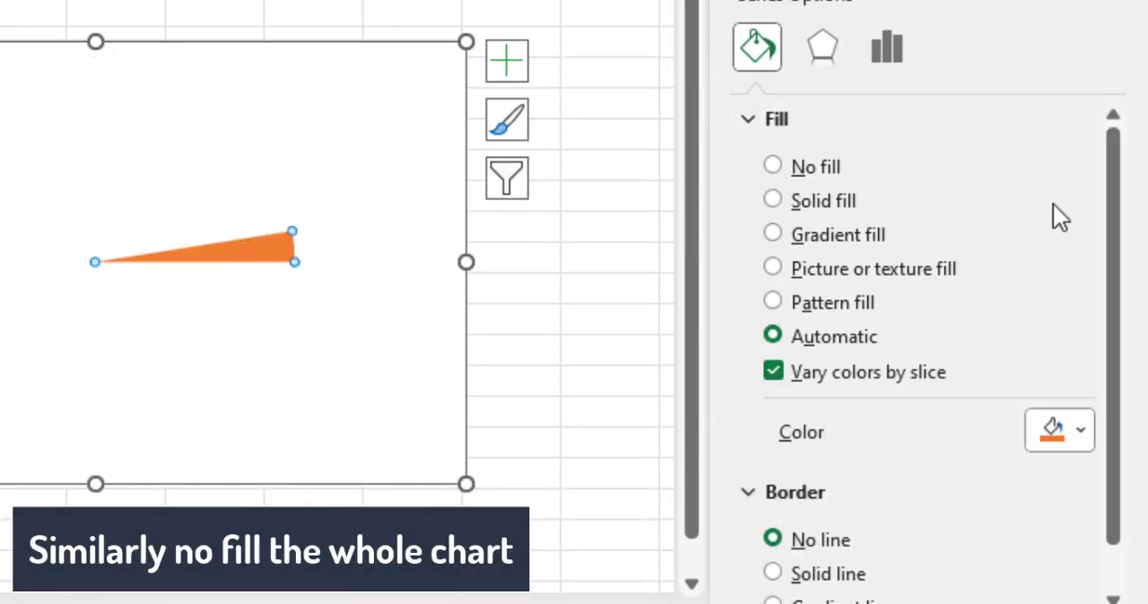
{"action": "scroll", "coordinate": [1052, 203], "scroll_direction": "down", "scroll_amount": 1}
{"action": "left_click", "coordinate": [826, 115]}
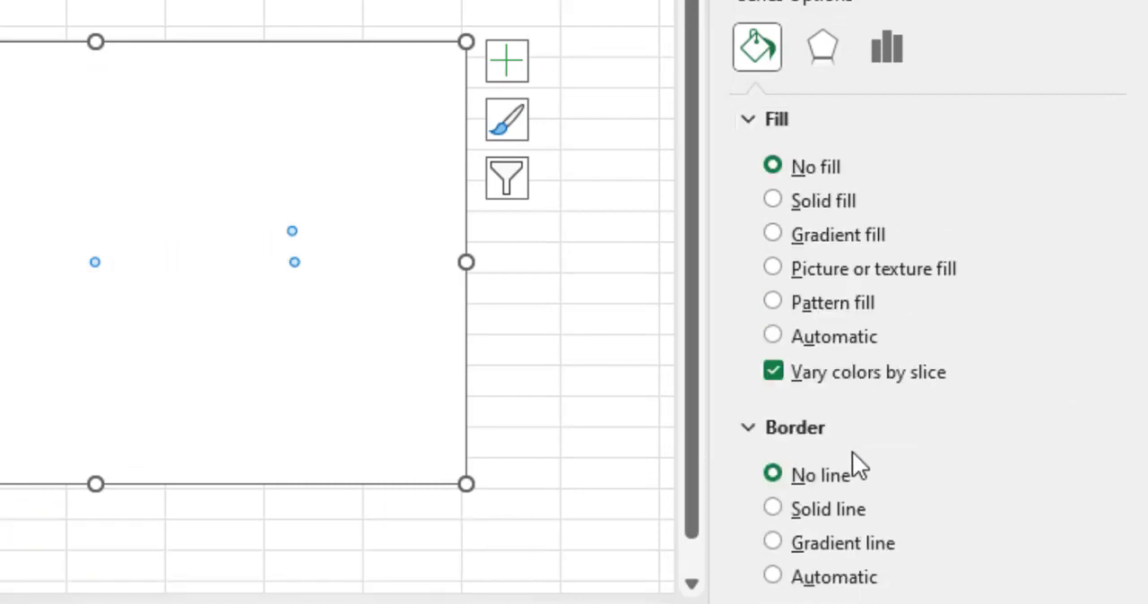
- Give the needle slice a solid black border 3 pt wide
{"action": "left_click", "coordinate": [832, 512]}
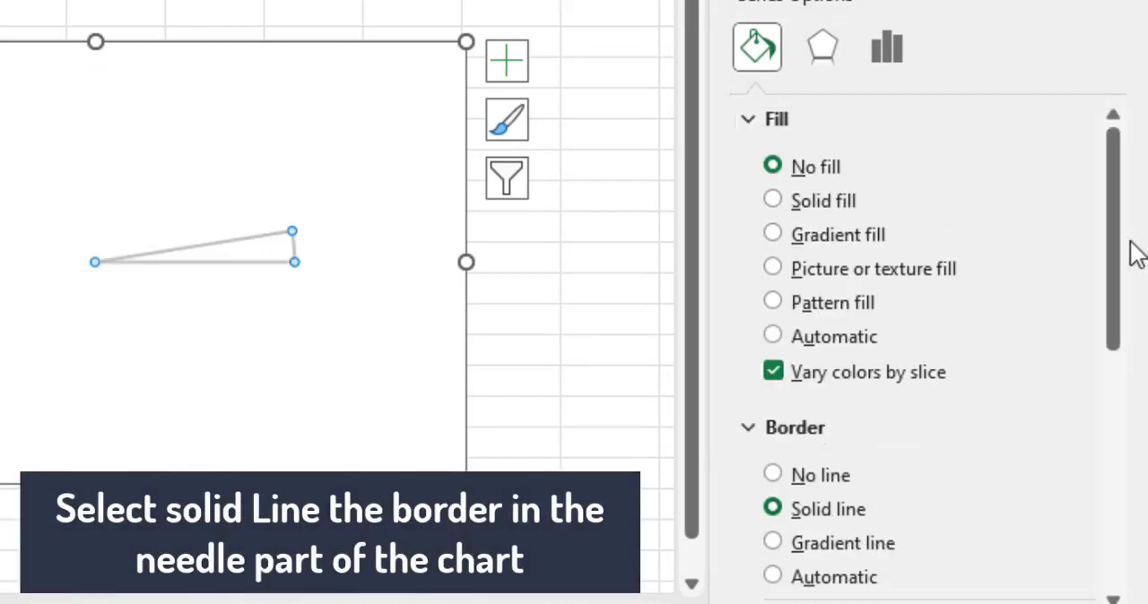
{"action": "left_click_drag", "start_coordinate": [1107, 251], "coordinate": [1108, 453]}
{"action": "left_click", "coordinate": [1022, 278]}
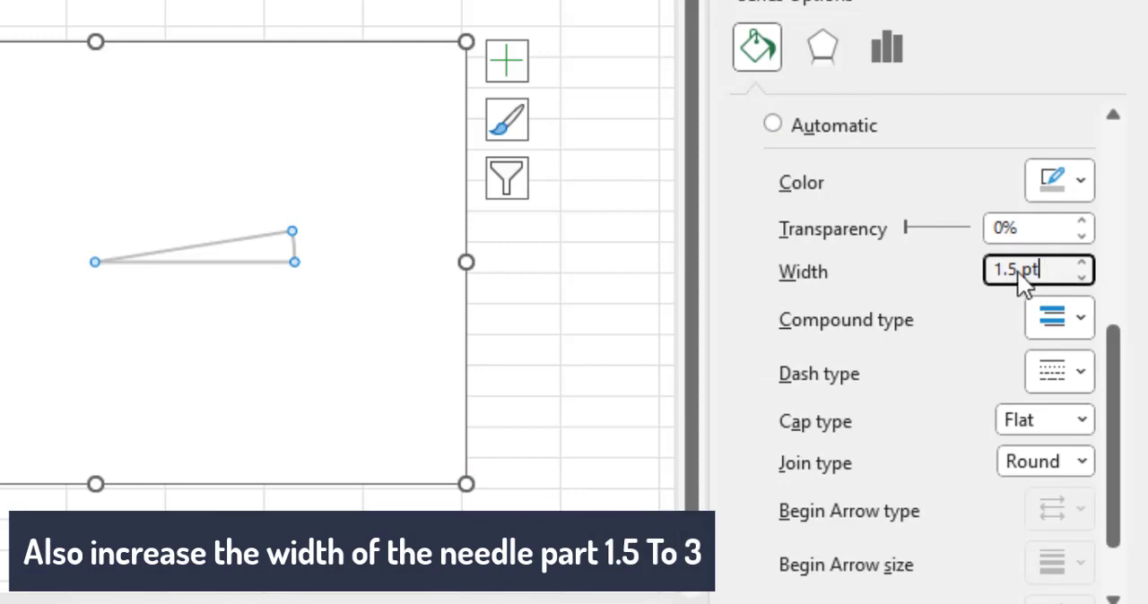
{"action": "left_click_drag", "start_coordinate": [1025, 281], "coordinate": [984, 281]}
{"action": "type", "text": "3"}
{"action": "key", "text": "Return"}
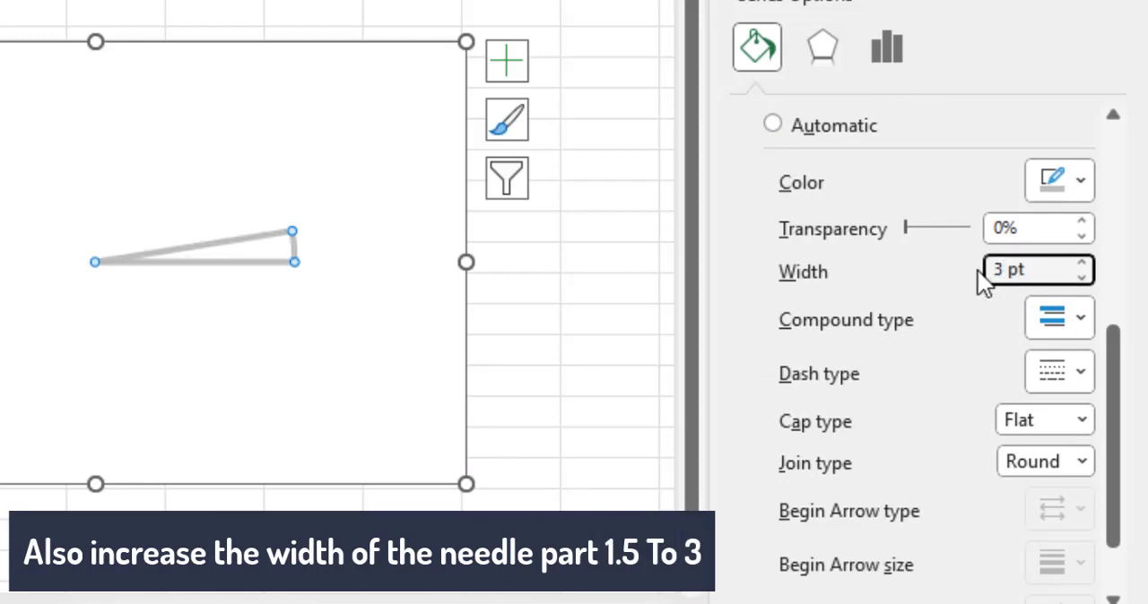
{"action": "left_click", "coordinate": [1069, 190]}
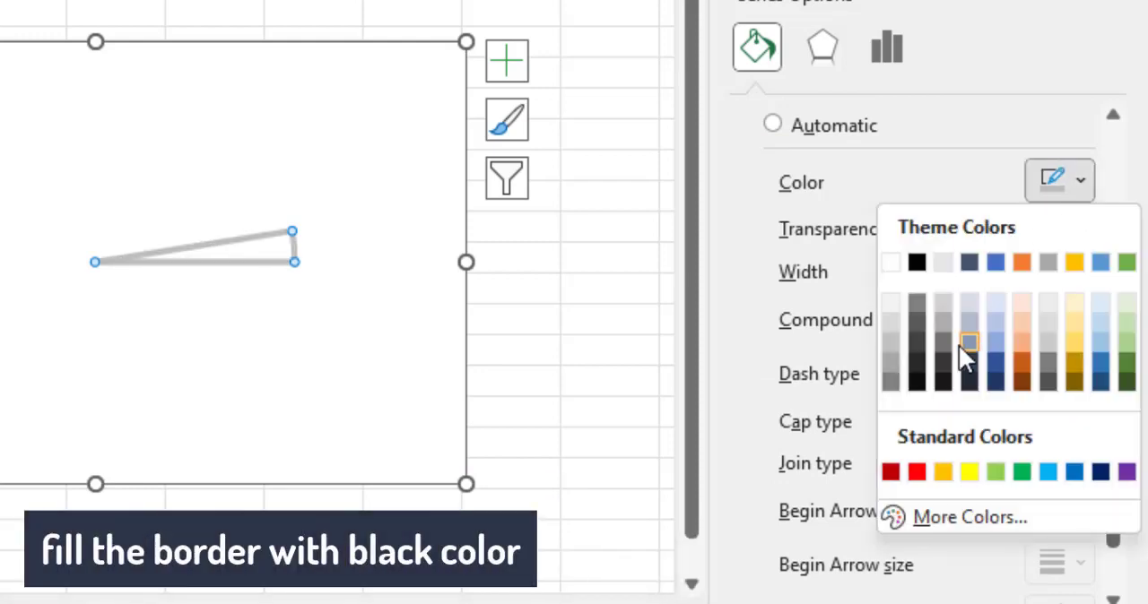
{"action": "left_click", "coordinate": [914, 266]}
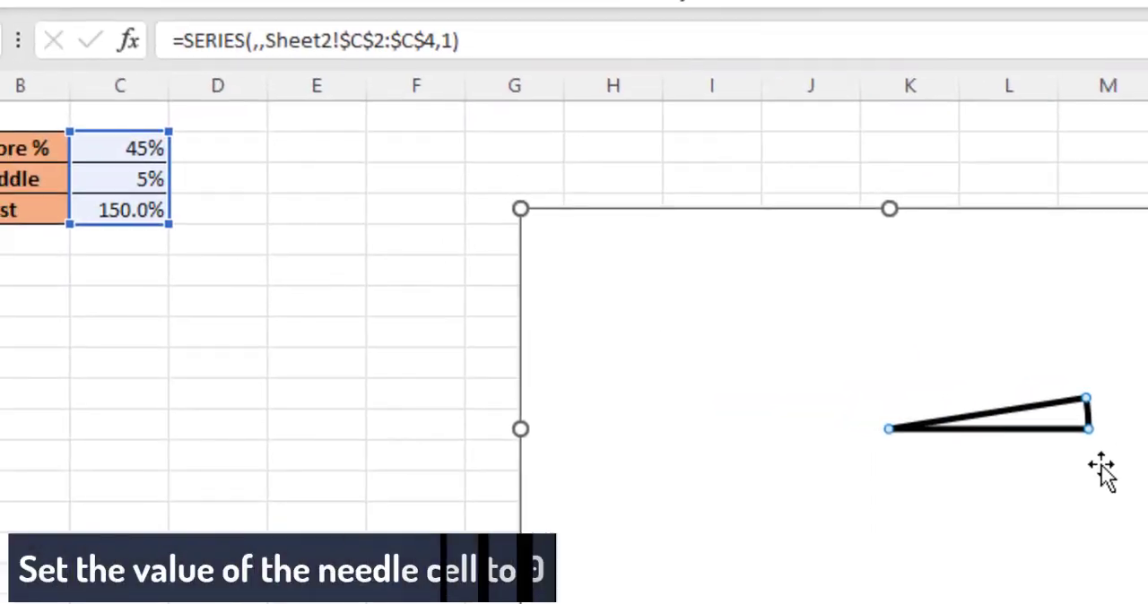
- Set the Niddle cell to 0% so the needle slice collapses to a single line
{"action": "left_click", "coordinate": [1101, 465]}
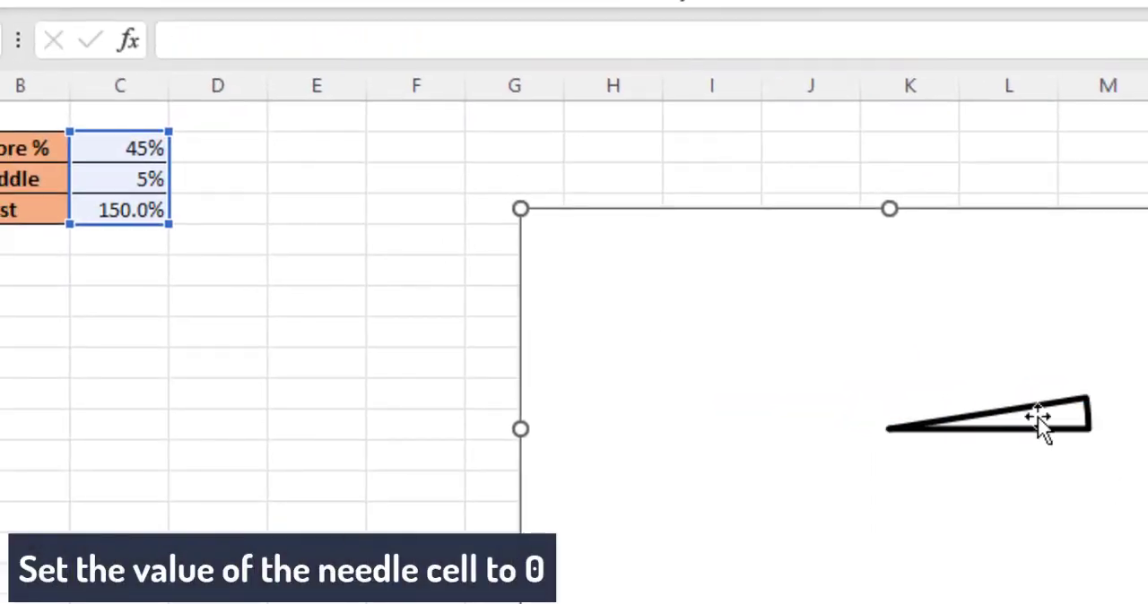
{"action": "left_click", "coordinate": [1037, 417]}
{"action": "left_click", "coordinate": [157, 179]}
{"action": "type", "text": "0"}
{"action": "key", "text": "Return"}
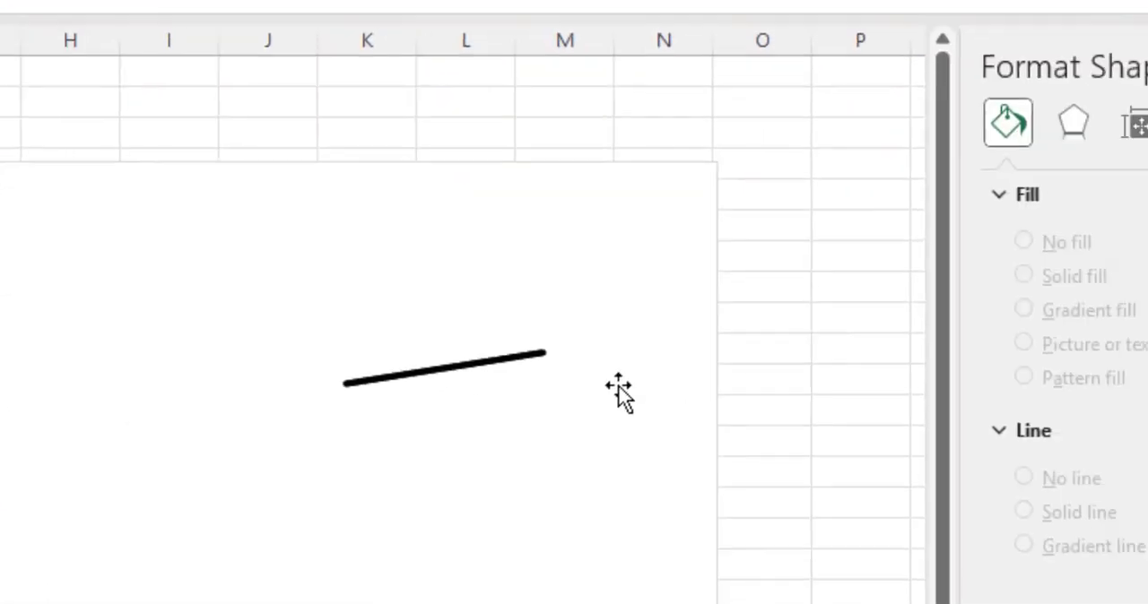
- Set the pie series' angle of first slice to 270° and deselect the chart
{"action": "left_click", "coordinate": [520, 354]}
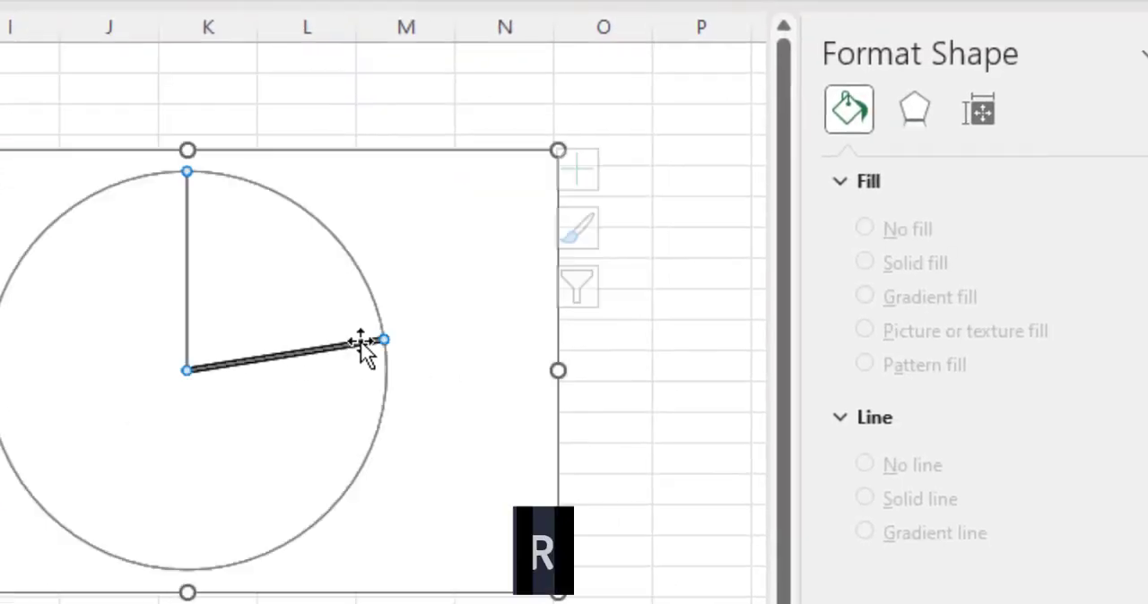
{"action": "left_click_drag", "start_coordinate": [1113, 407], "coordinate": [1054, 411]}
{"action": "type", "text": "270"}
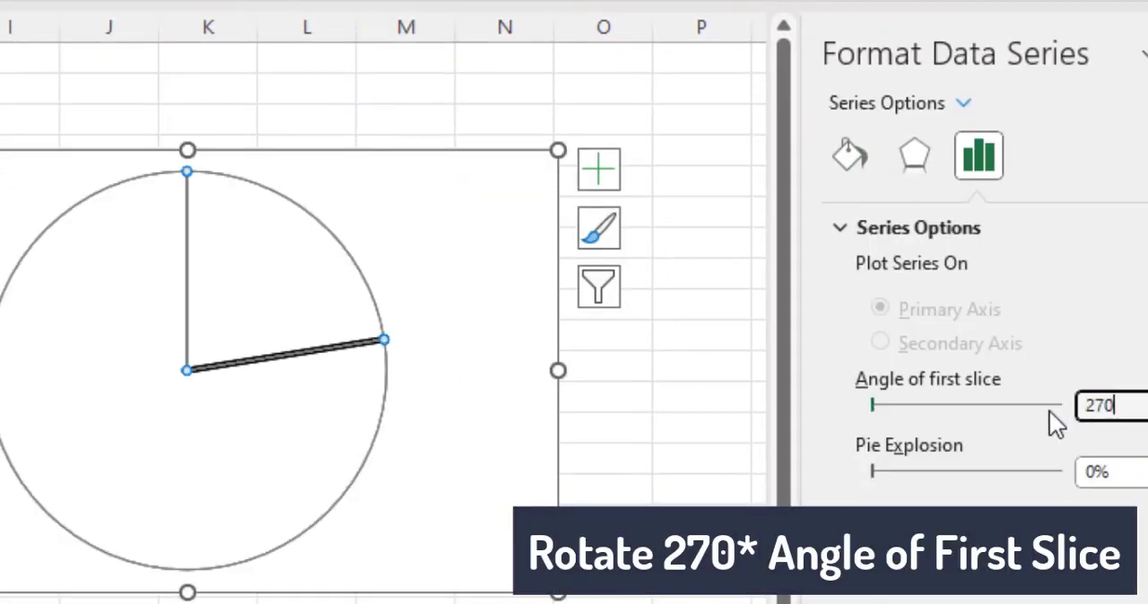
{"action": "key", "text": "Return"}
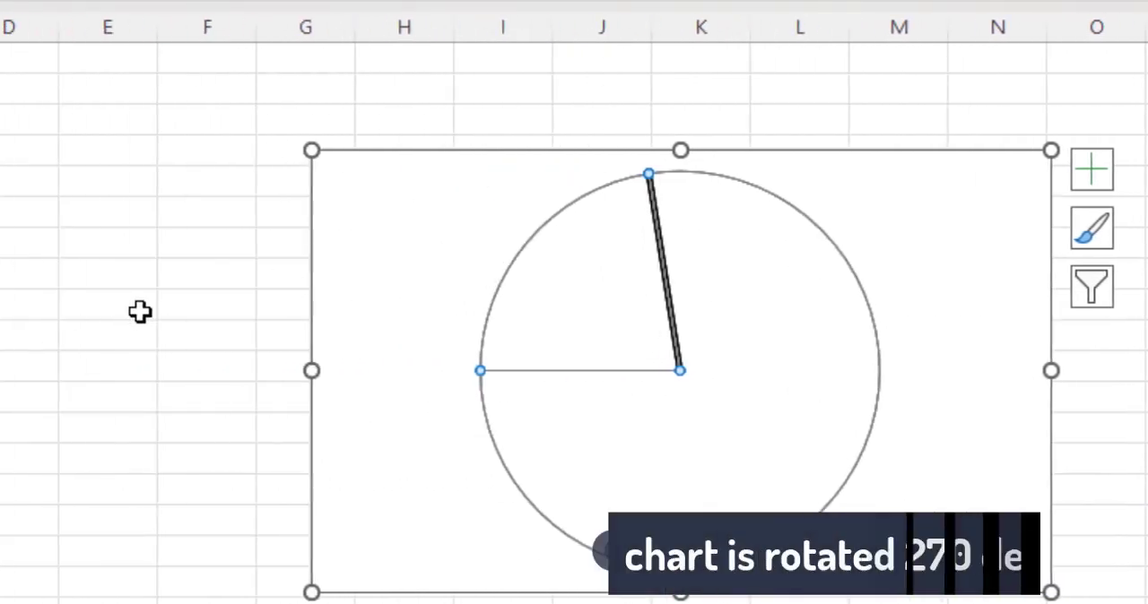
{"action": "left_click", "coordinate": [140, 311]}
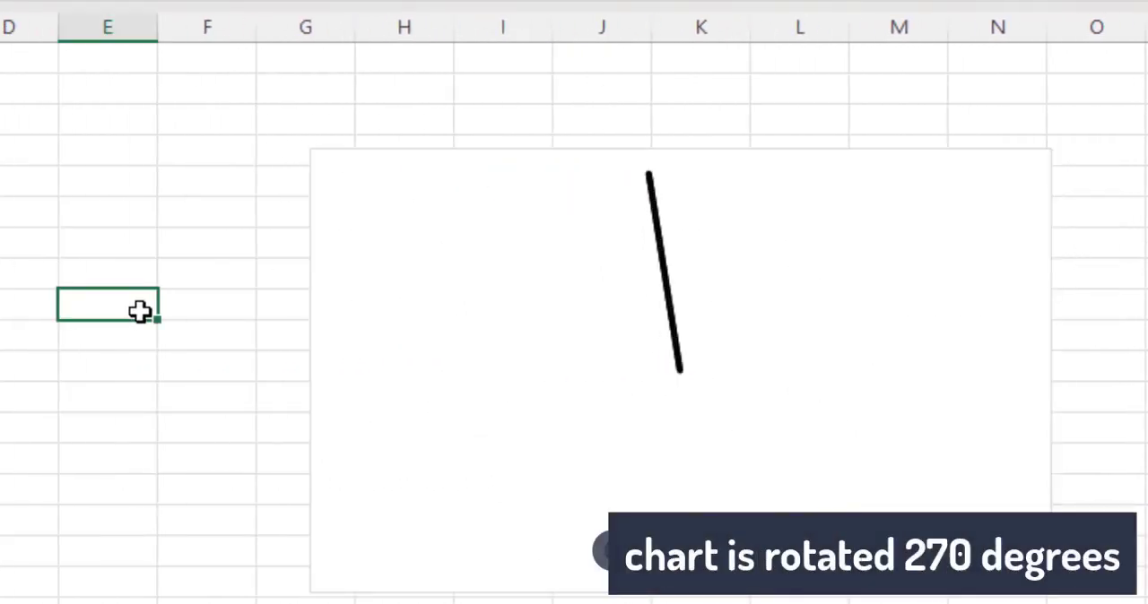
- Add a data series named RatingColor to the needle chart with the values {1,1,1,1,1,5}
{"action": "left_click", "coordinate": [696, 303]}
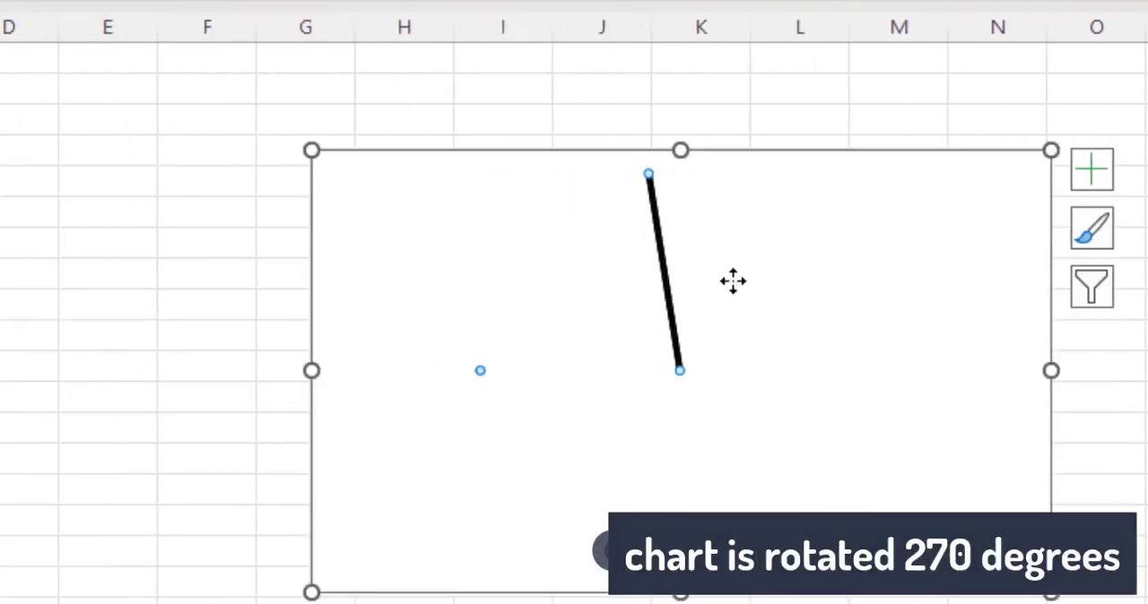
{"action": "left_click", "coordinate": [878, 251]}
{"action": "right_click", "coordinate": [835, 282]}
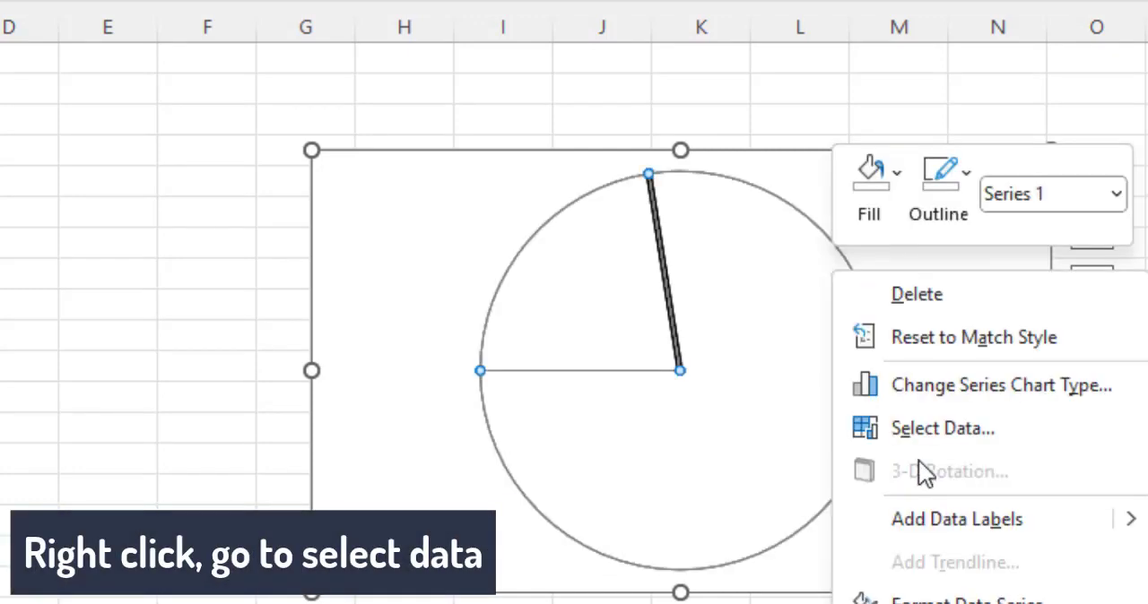
{"action": "left_click", "coordinate": [937, 429]}
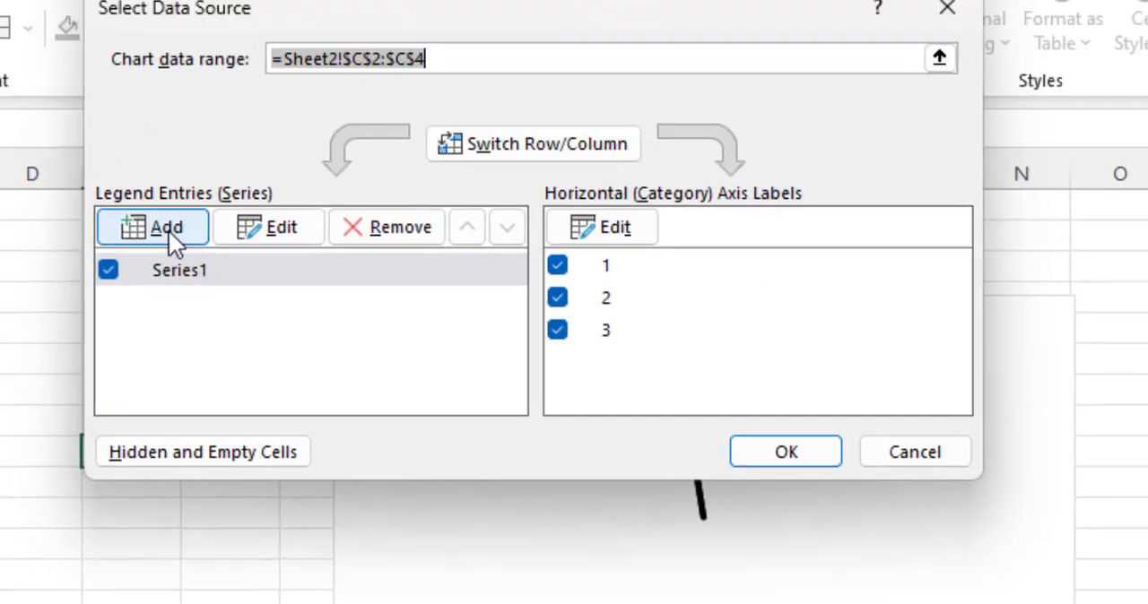
{"action": "left_click", "coordinate": [135, 83]}
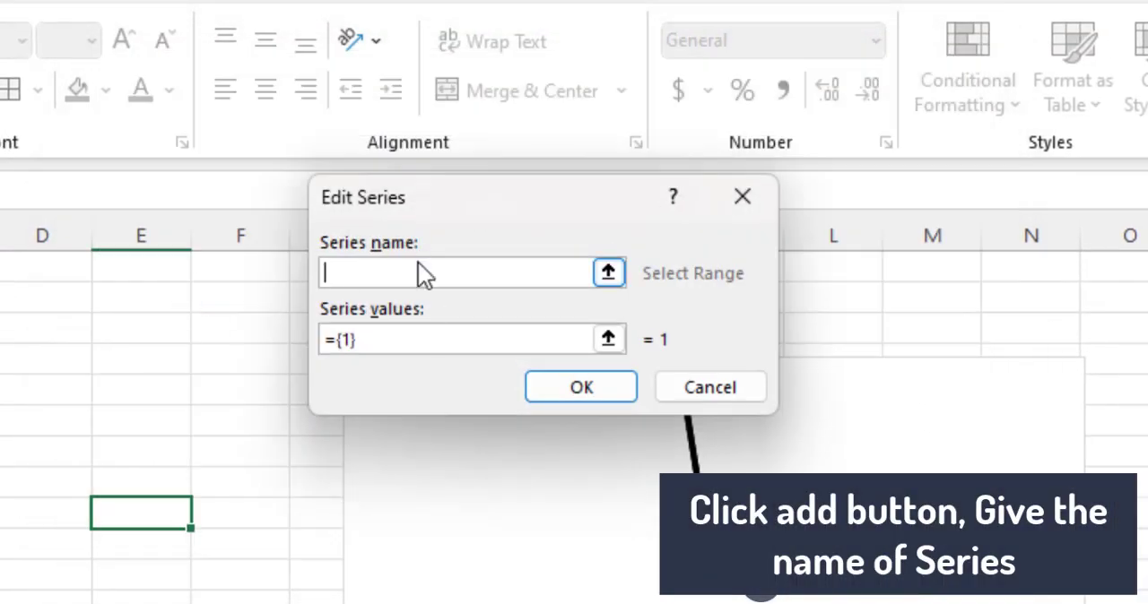
{"action": "type", "text": "RatingColor"}
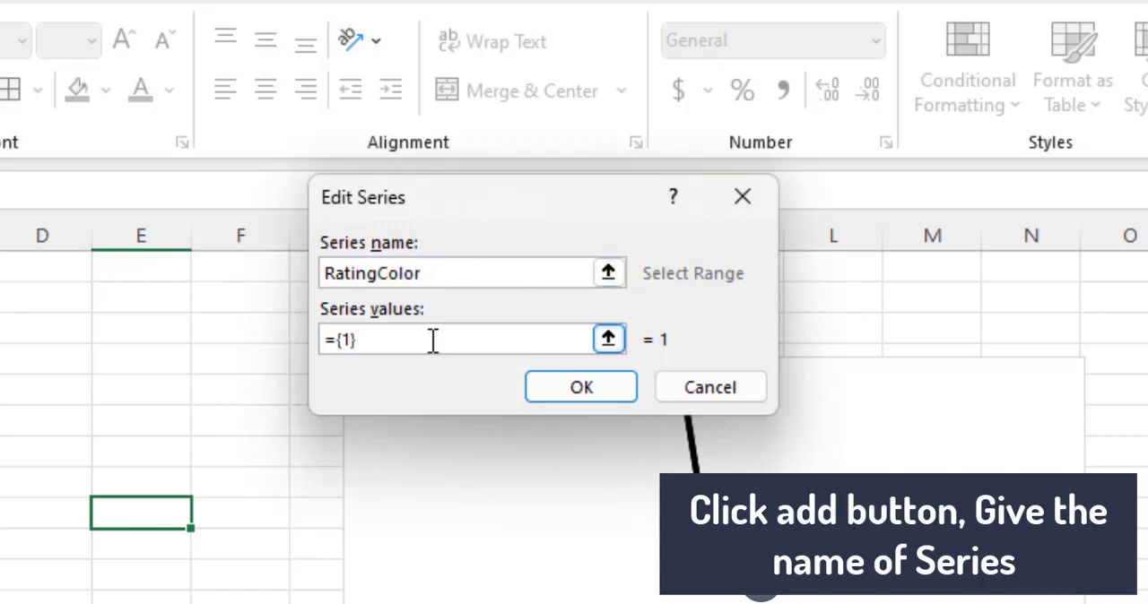
{"action": "left_click", "coordinate": [350, 341]}
{"action": "type", "text": ","}
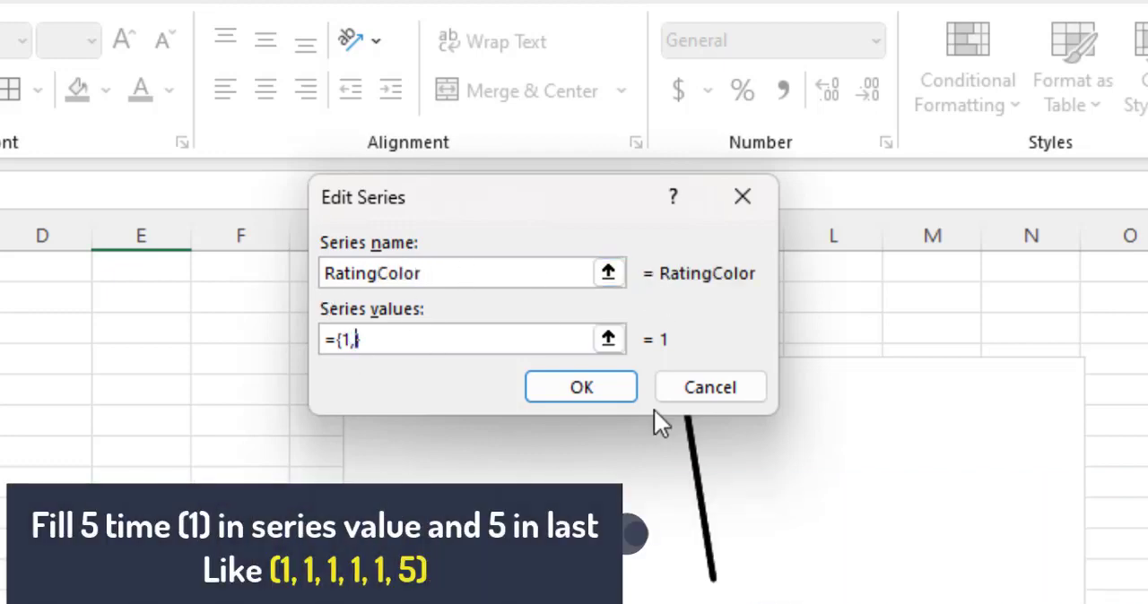
{"action": "type", "text": "1,1,1,1,5"}
{"action": "left_click", "coordinate": [599, 388]}
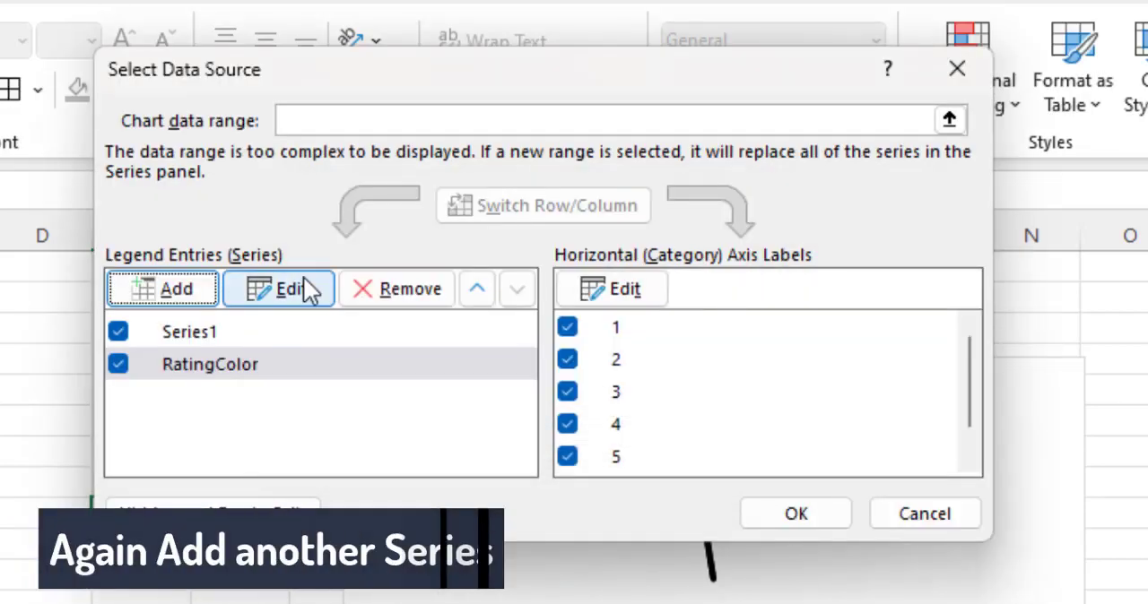
- Add another data series named Rating with the values {1,1,1,1,1,5} and accept the chart's data source
{"action": "left_click", "coordinate": [184, 285]}
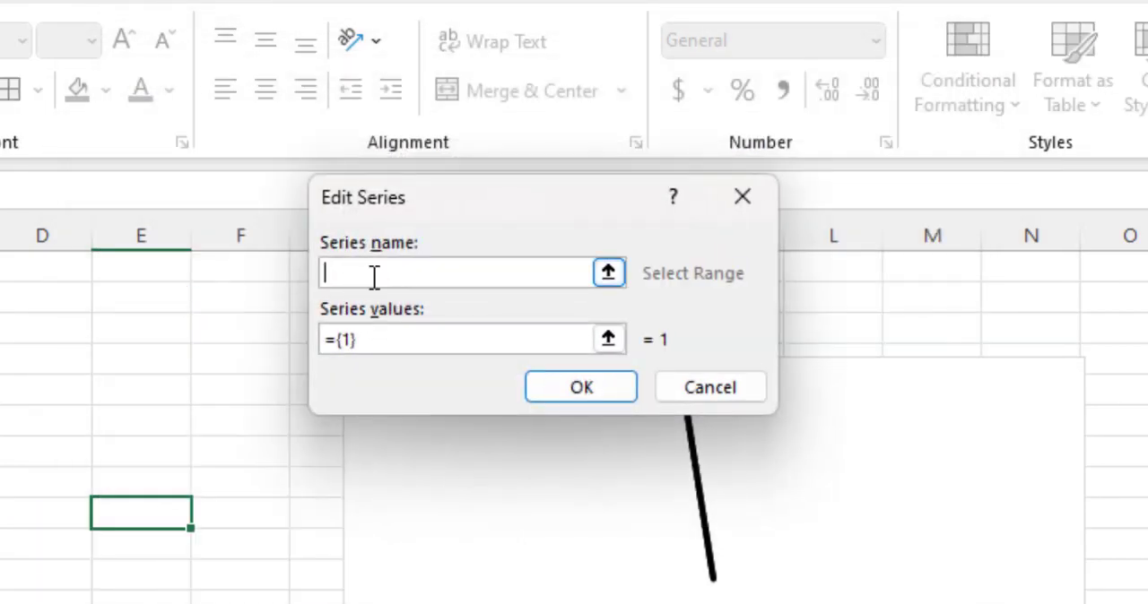
{"action": "type", "text": "Rating"}
{"action": "left_click", "coordinate": [352, 344]}
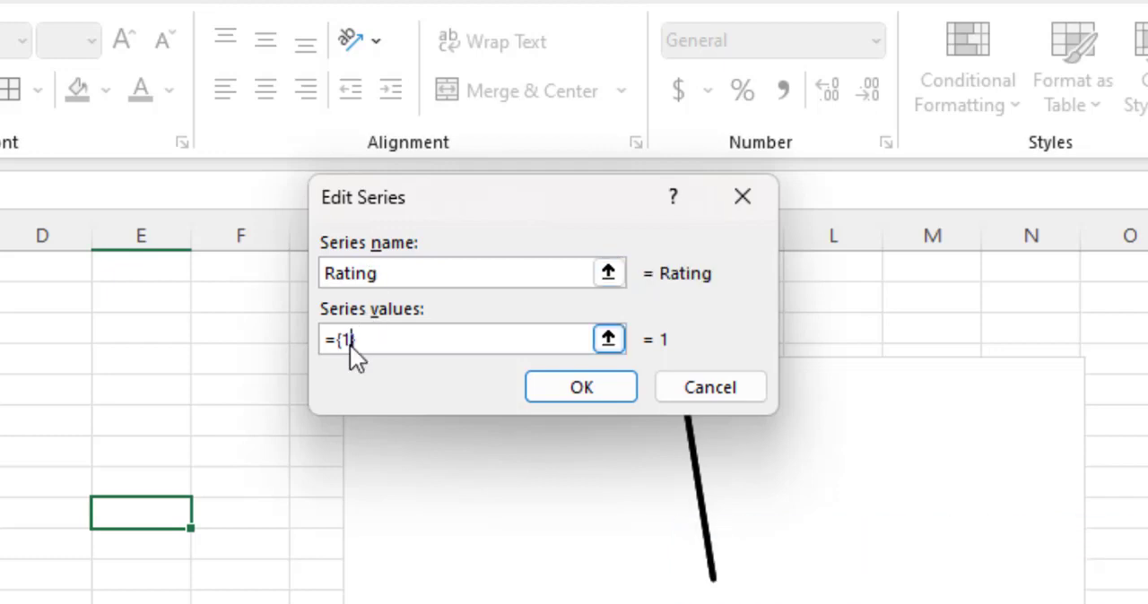
{"action": "type", "text": ",1,"}
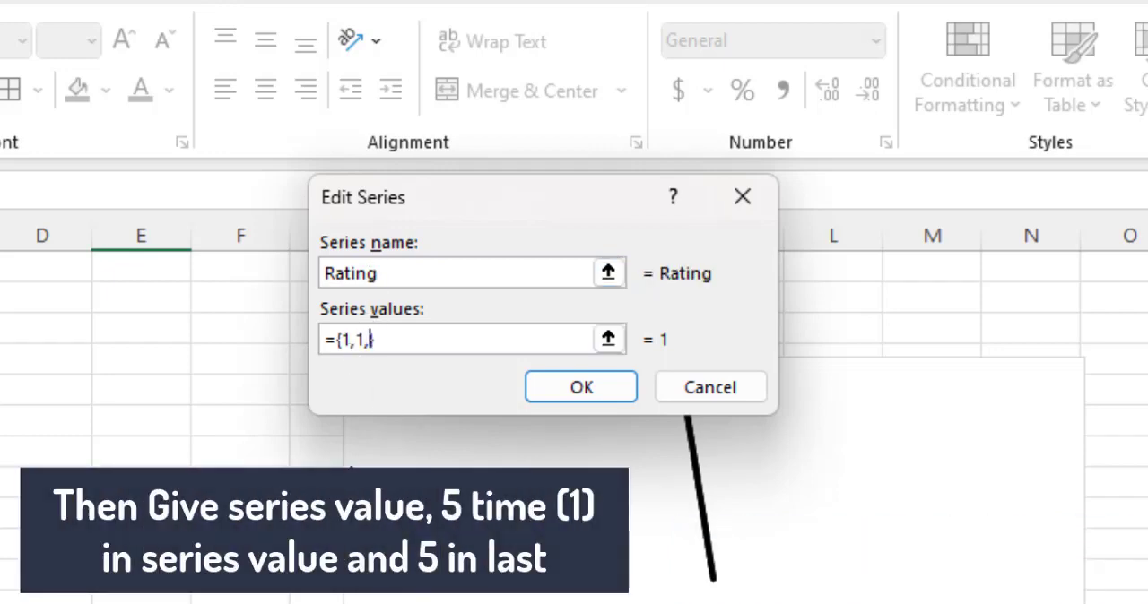
{"action": "type", "text": "1,1,1,5"}
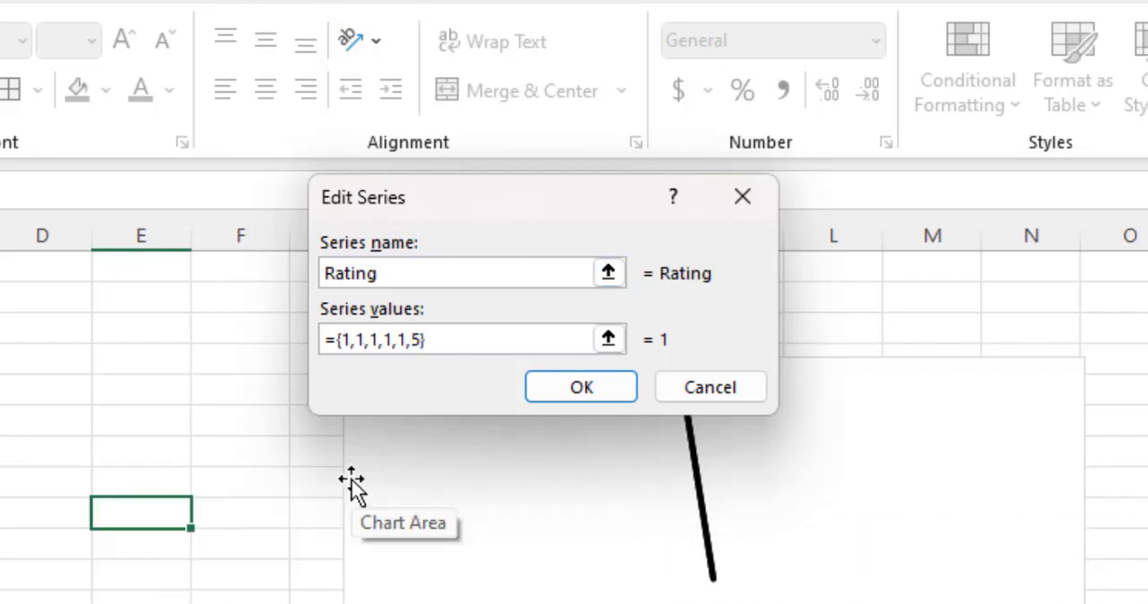
{"action": "left_click", "coordinate": [582, 386]}
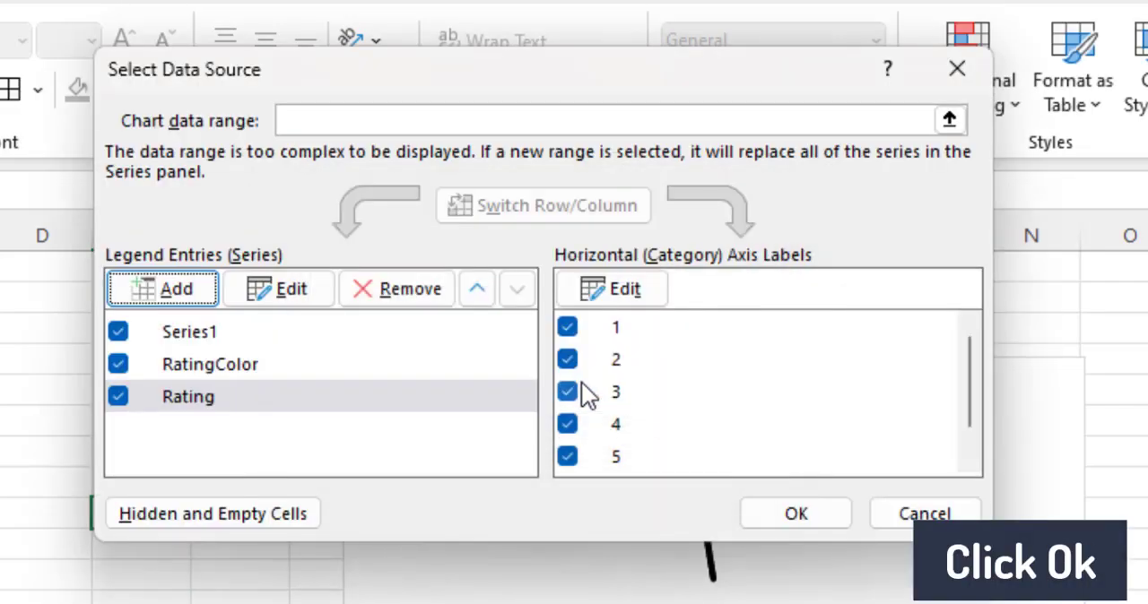
{"action": "left_click", "coordinate": [795, 514]}
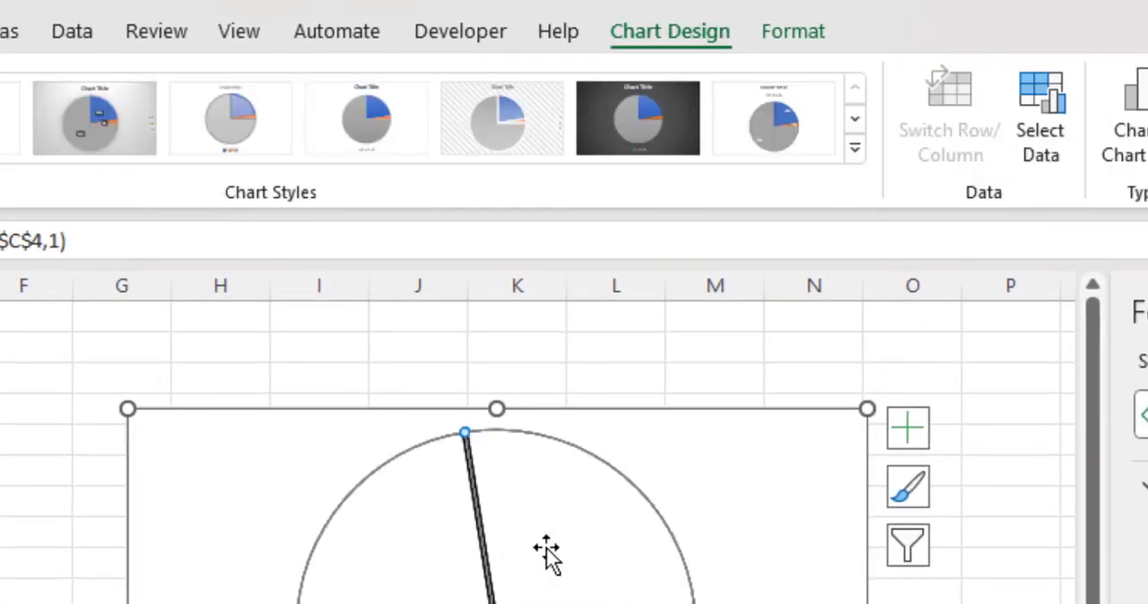
- Change the combo chart so RatingColor and Rating use the secondary axis and Rating is a Doughnut, keeping RatingColor as Pie
{"action": "left_click", "coordinate": [1130, 141]}
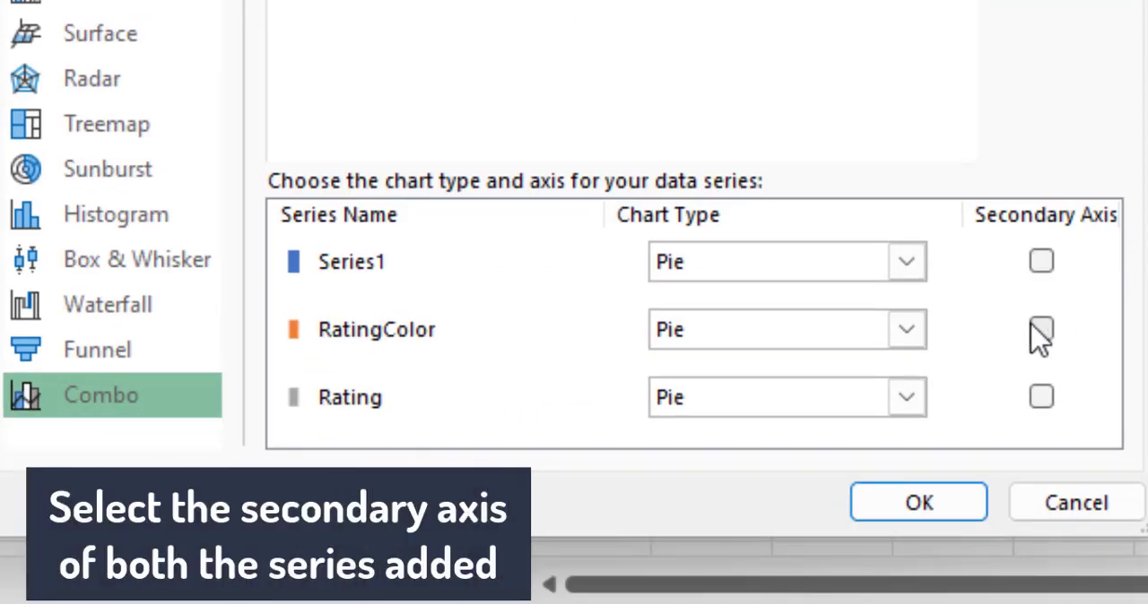
{"action": "left_click", "coordinate": [1040, 331]}
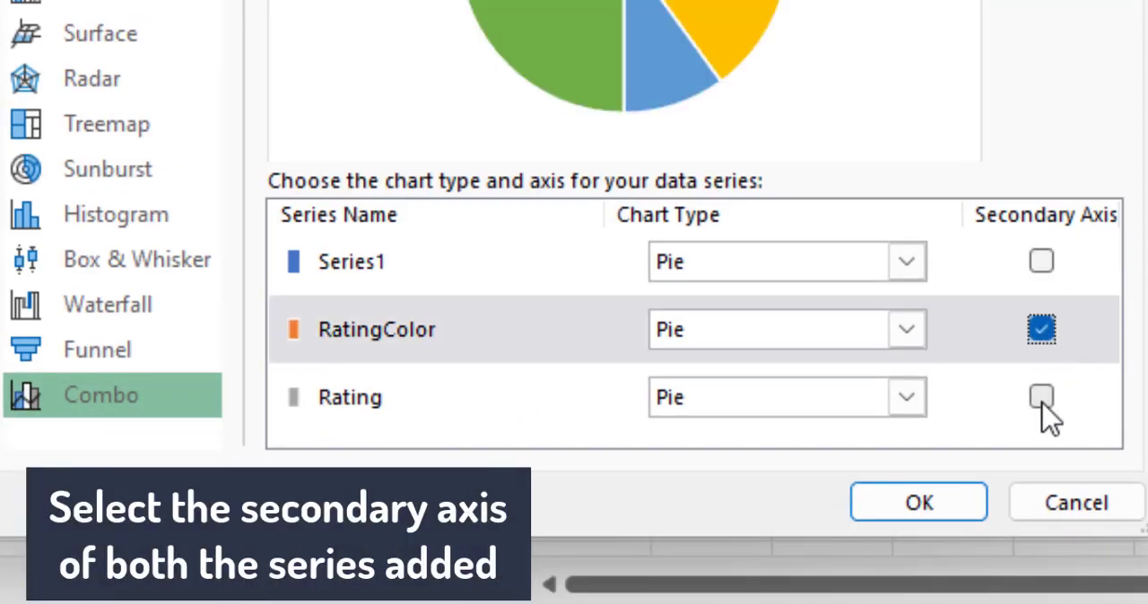
{"action": "left_click", "coordinate": [1041, 398]}
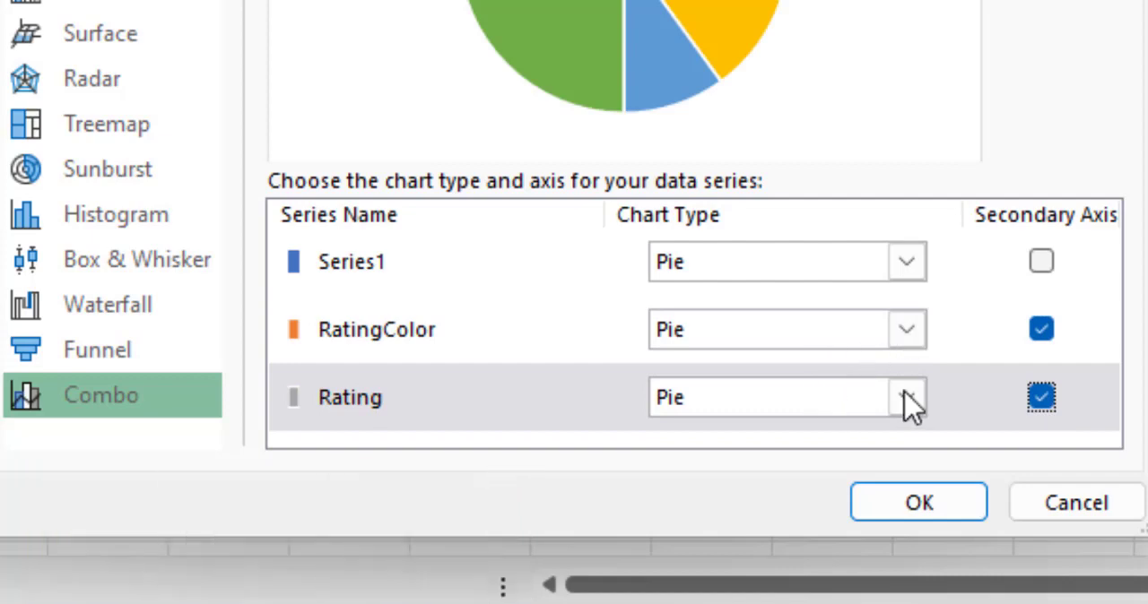
{"action": "left_click", "coordinate": [906, 398]}
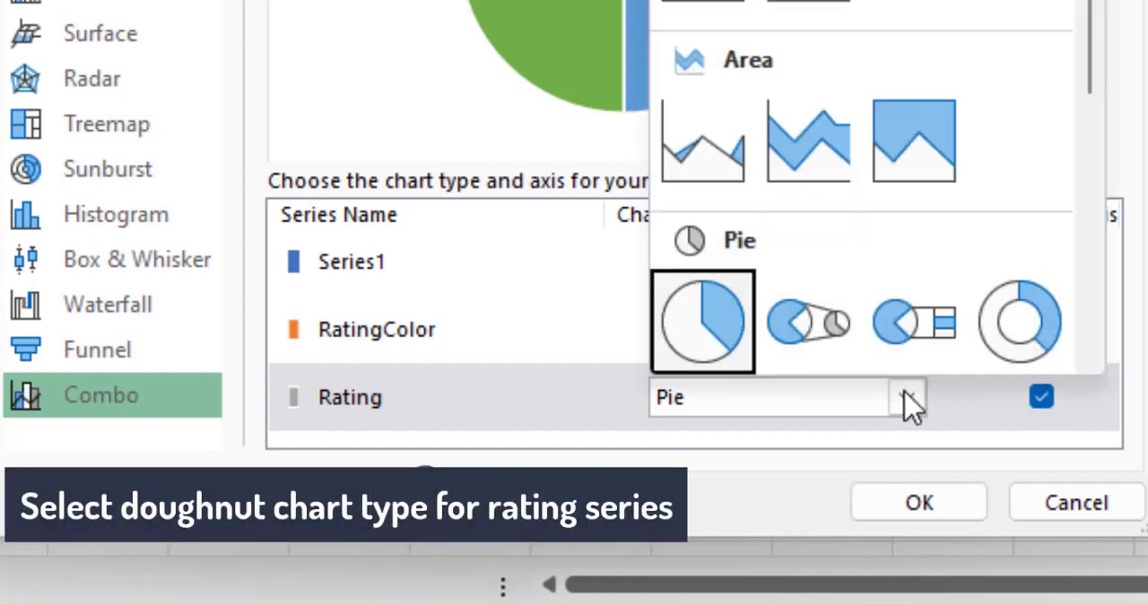
{"action": "left_click", "coordinate": [1021, 323]}
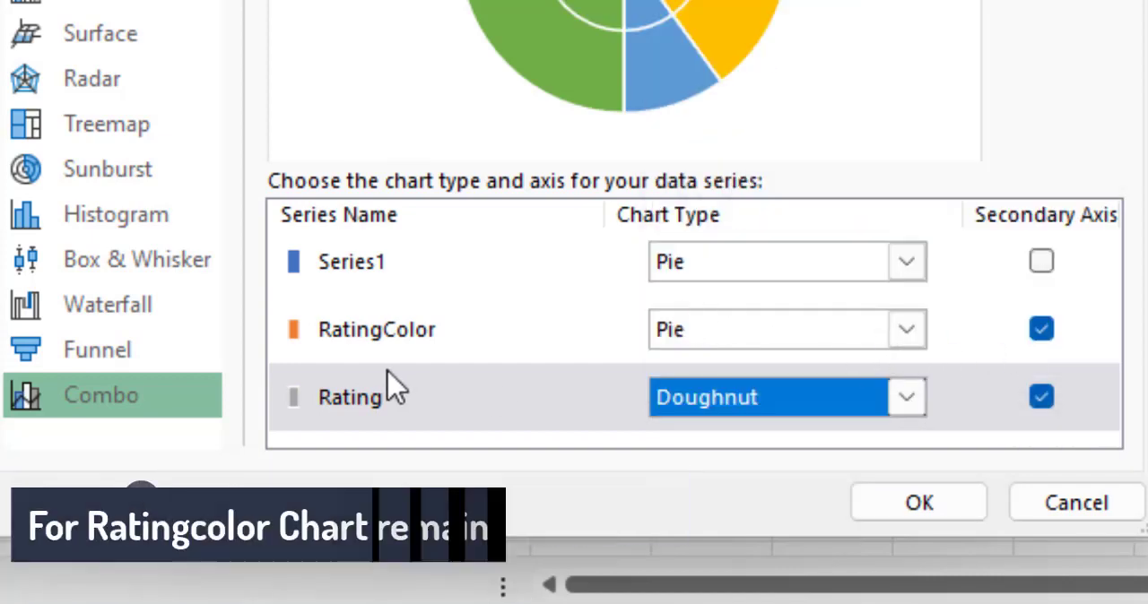
{"action": "left_click", "coordinate": [916, 504]}
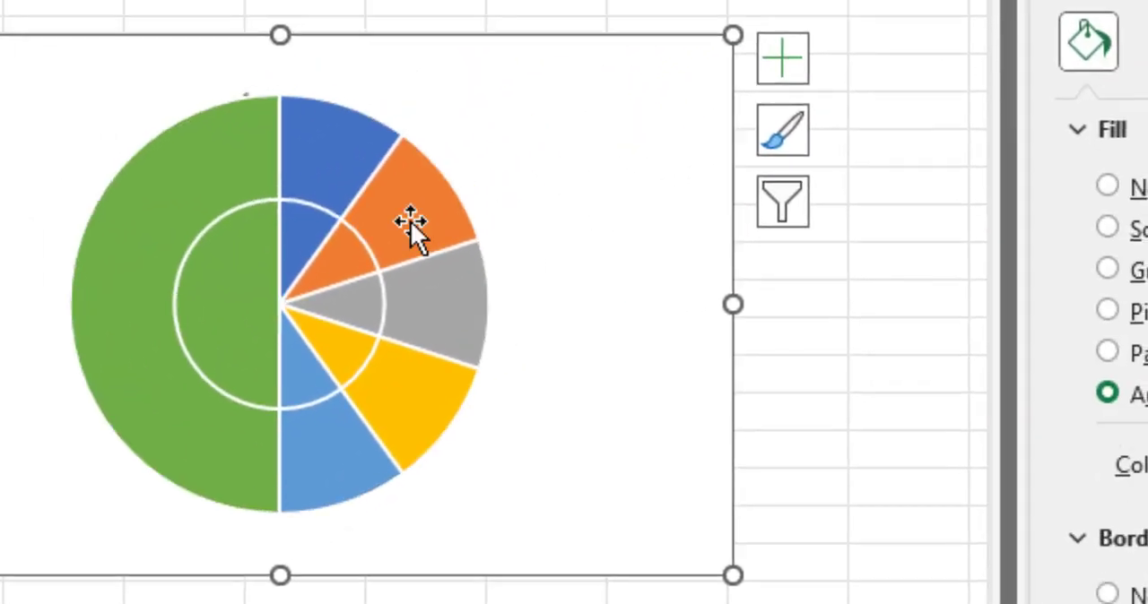
- Set the Rating doughnut's hole size to 76% and its angle of first slice to 270°
{"action": "left_click", "coordinate": [355, 142]}
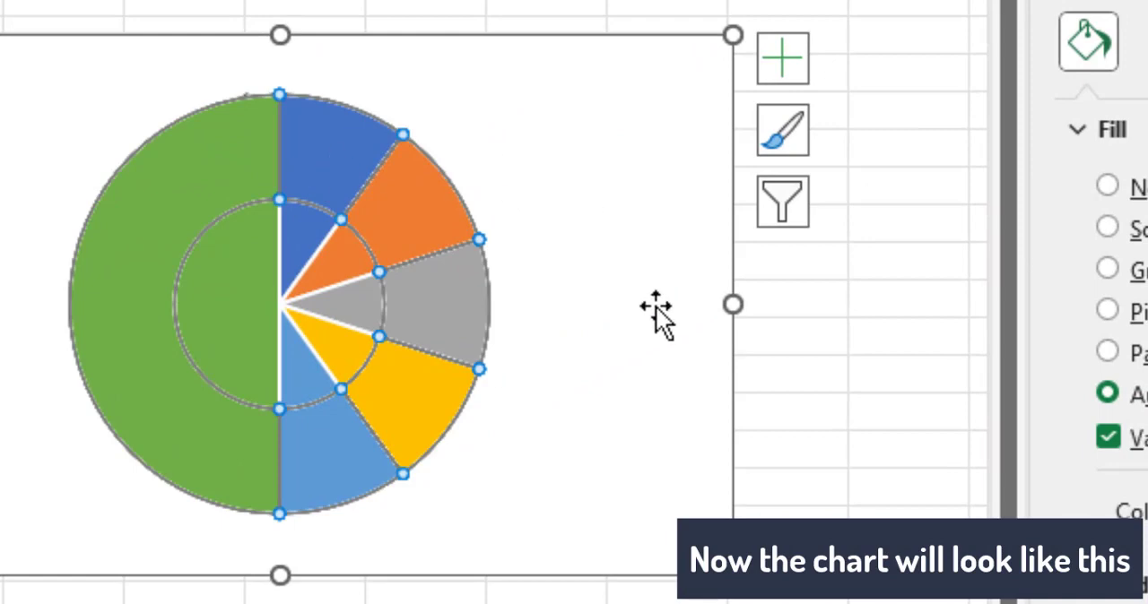
{"action": "left_click", "coordinate": [1011, 147]}
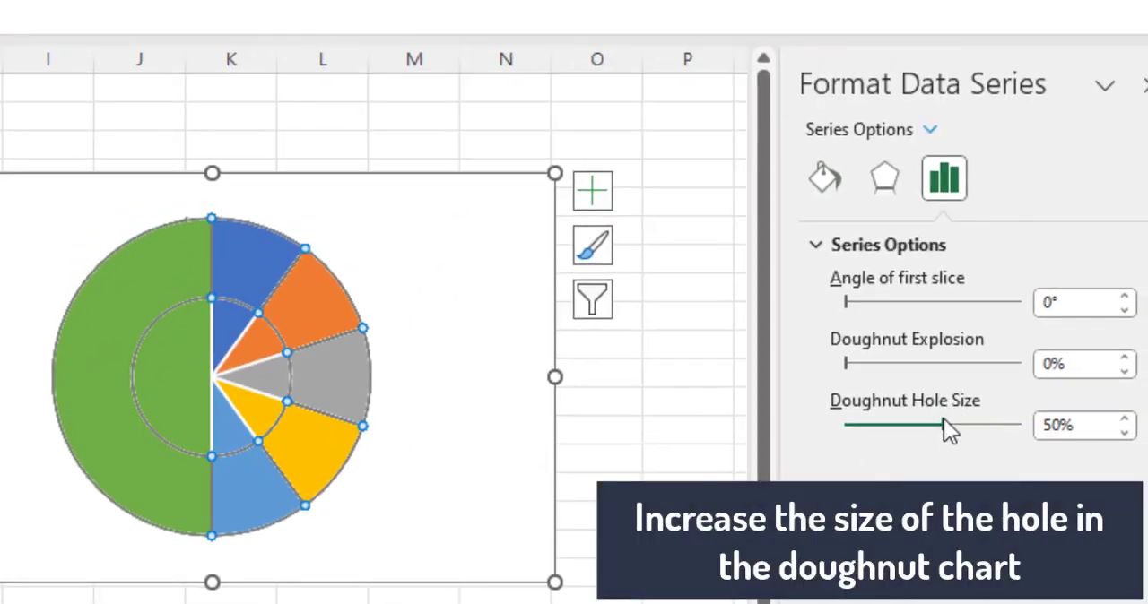
{"action": "left_click_drag", "start_coordinate": [944, 422], "coordinate": [993, 421]}
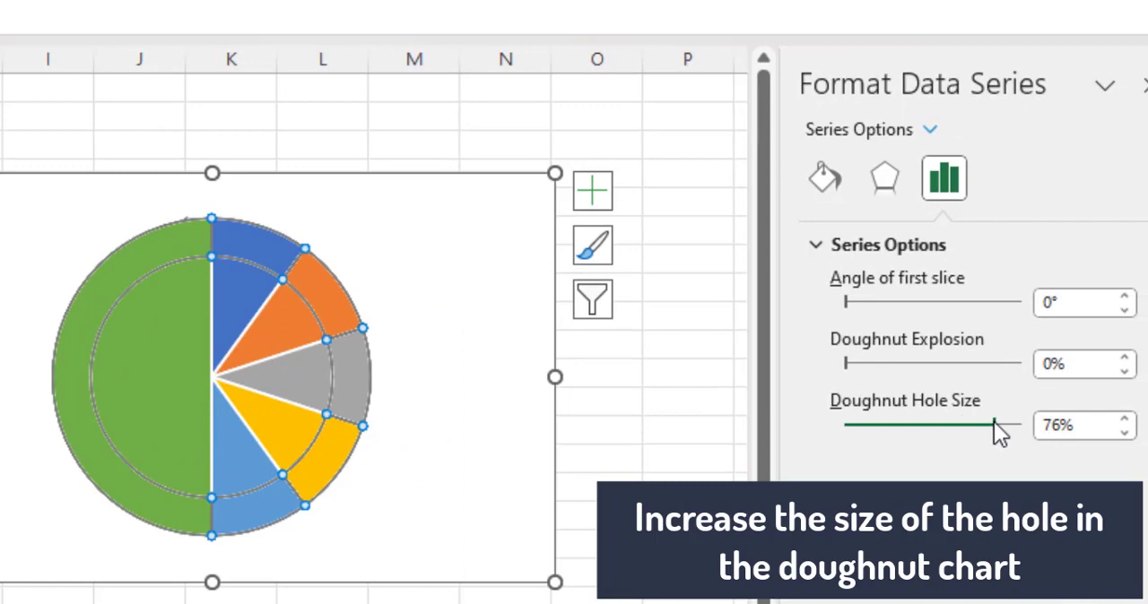
{"action": "left_click", "coordinate": [1068, 303]}
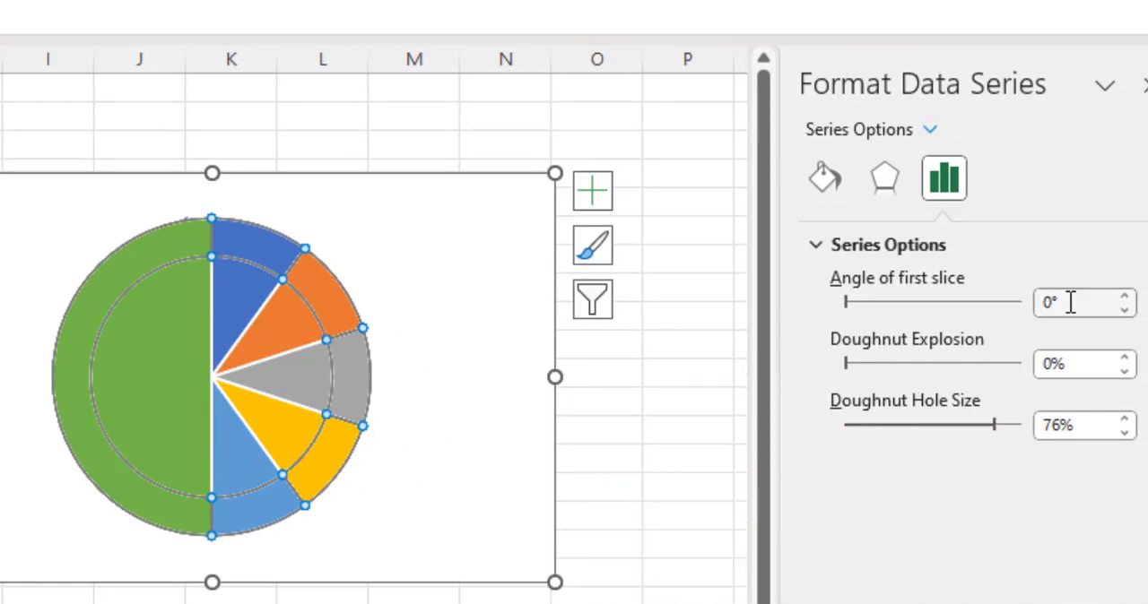
{"action": "double_click", "coordinate": [1068, 302]}
{"action": "type", "text": "270"}
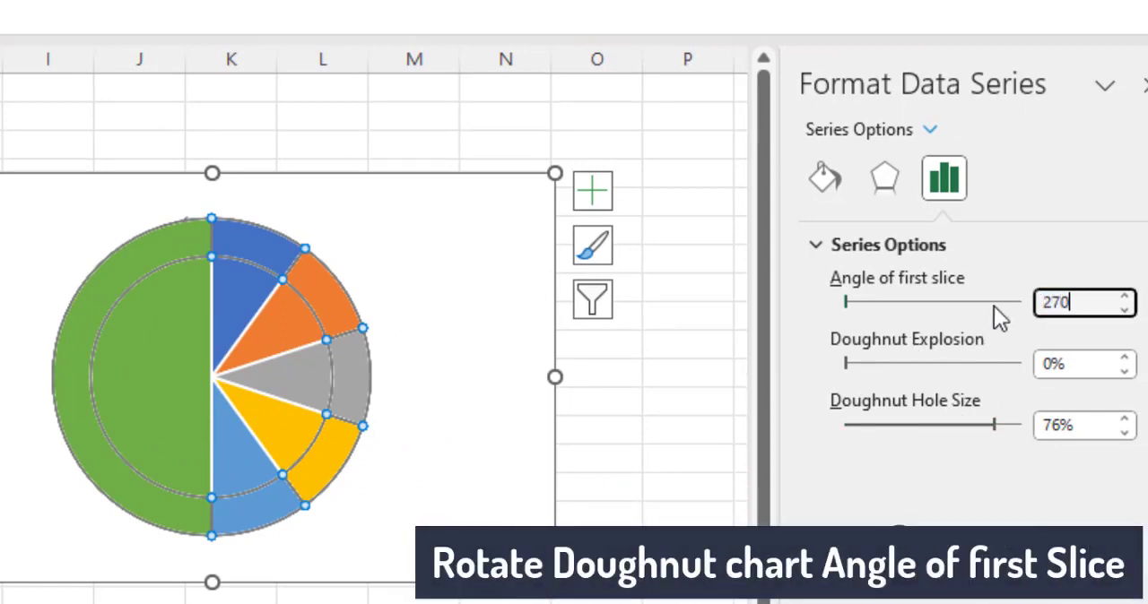
{"action": "key", "text": "Return"}
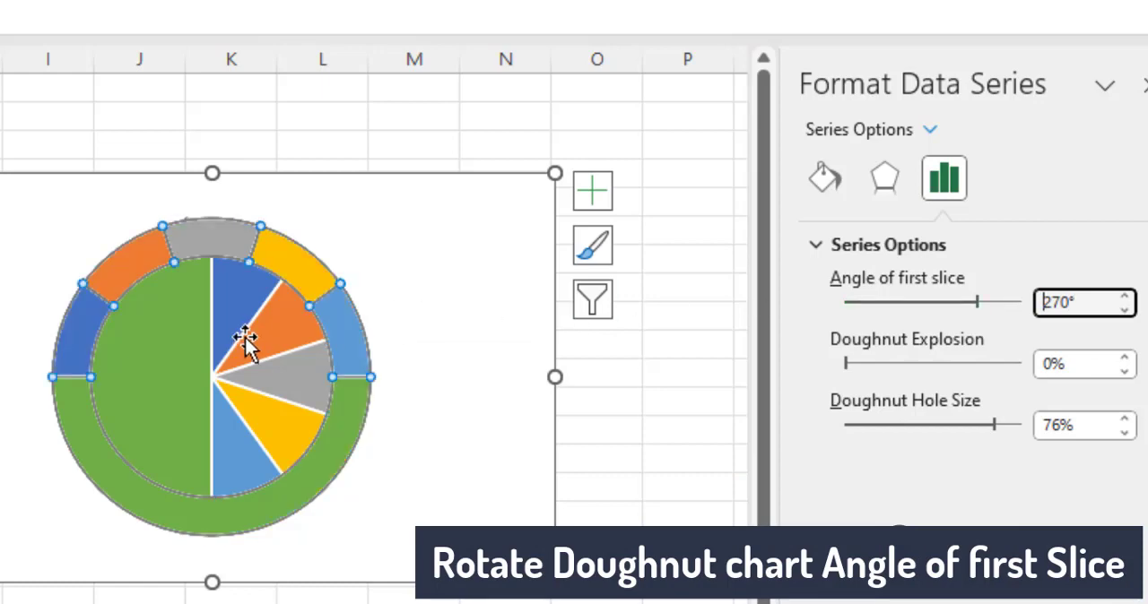
- Set the RatingColor pie's angle of first slice to 270°
{"action": "left_click", "coordinate": [289, 341]}
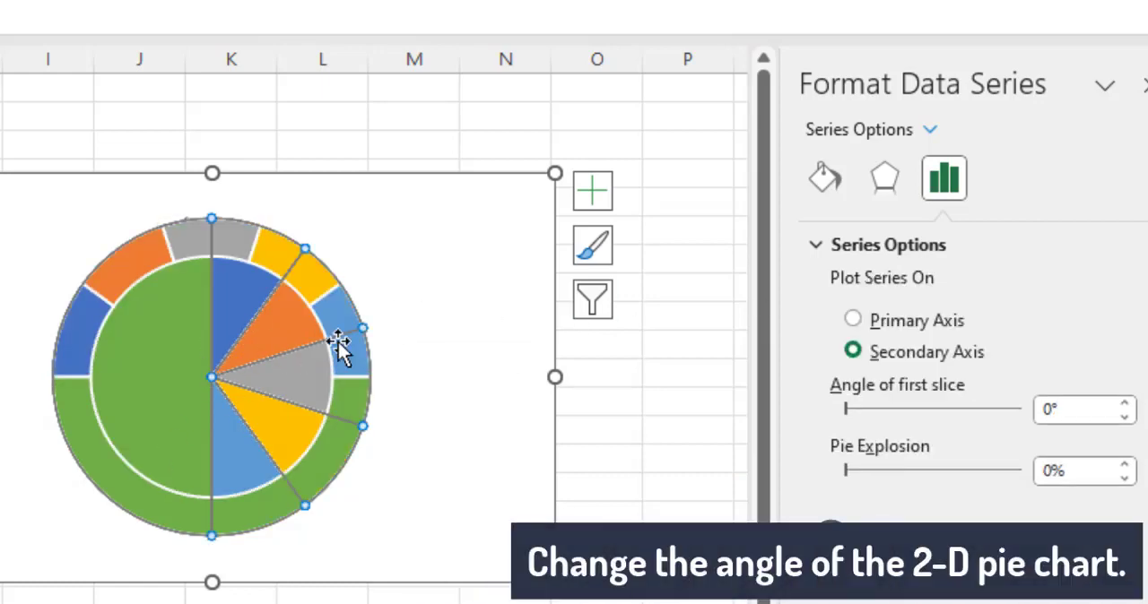
{"action": "double_click", "coordinate": [1089, 409]}
{"action": "type", "text": "270"}
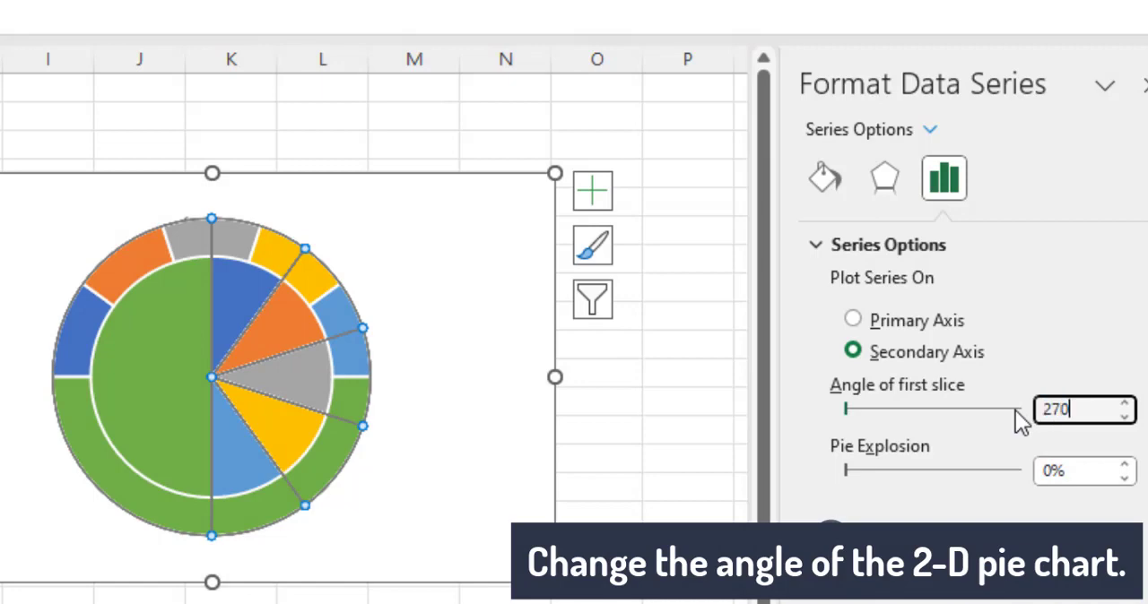
{"action": "key", "text": "Return"}
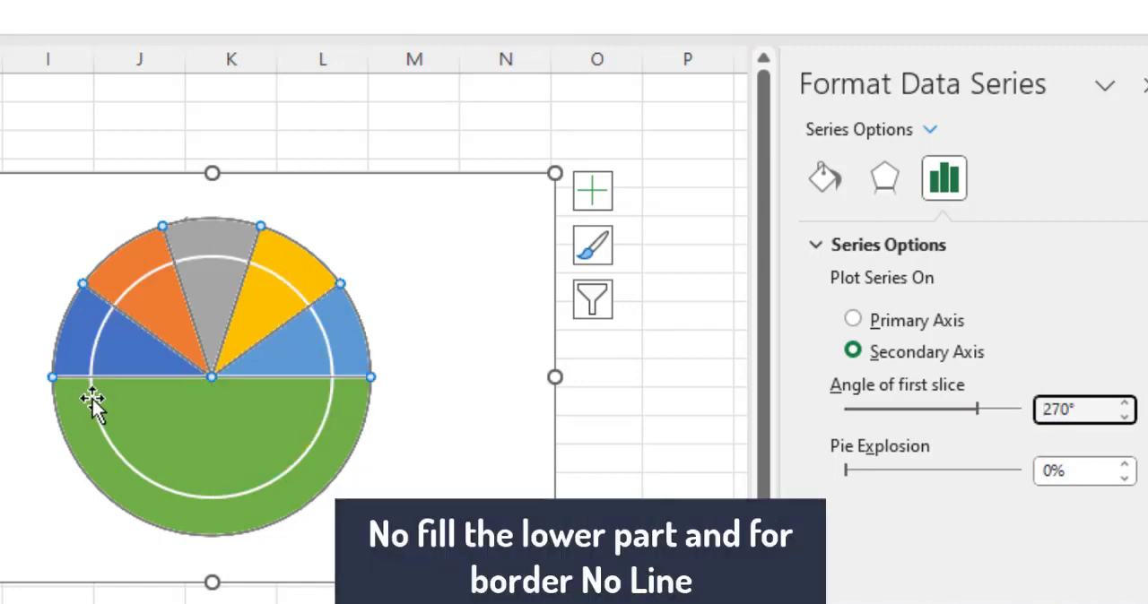
- Give the lower half slice of both the pie and the doughnut No fill and a No line border
{"action": "left_click", "coordinate": [200, 443]}
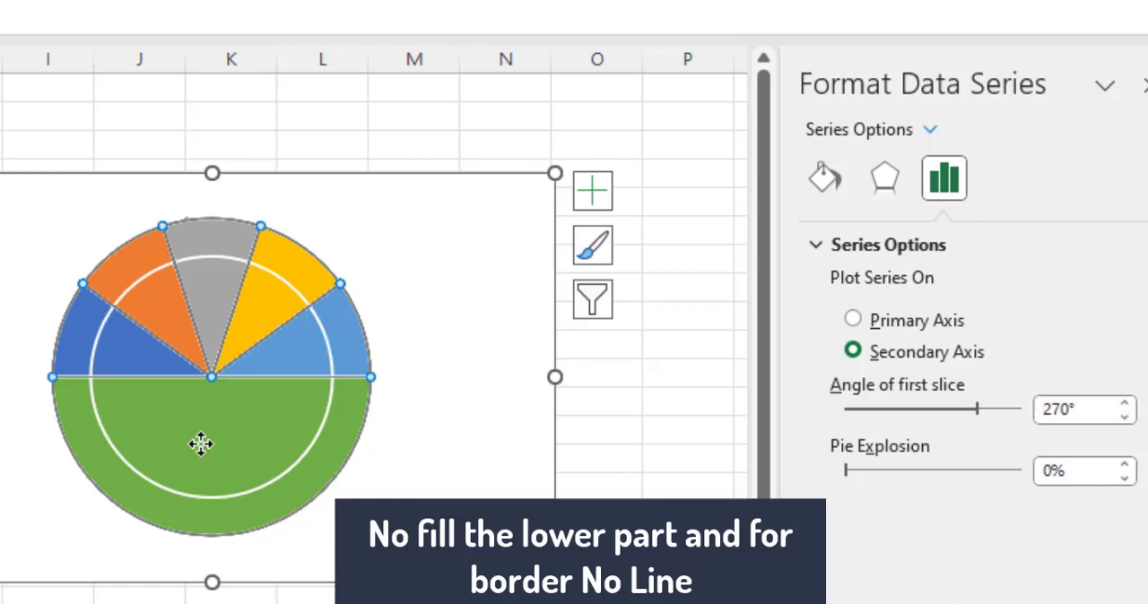
{"action": "left_click", "coordinate": [823, 182]}
{"action": "left_click", "coordinate": [838, 288]}
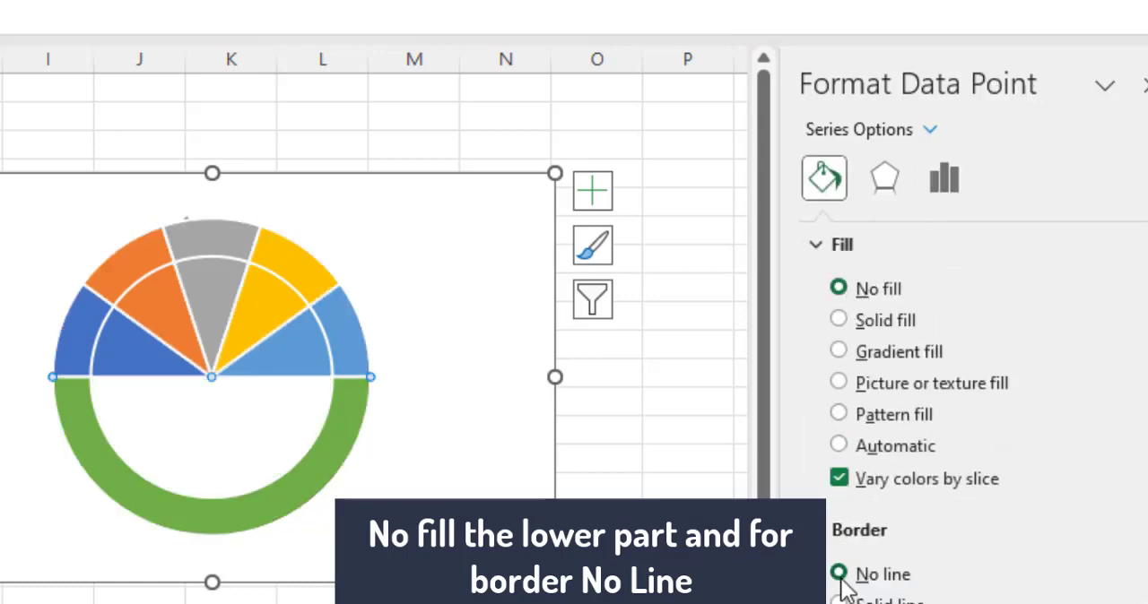
{"action": "left_click", "coordinate": [269, 504]}
{"action": "left_click", "coordinate": [865, 288]}
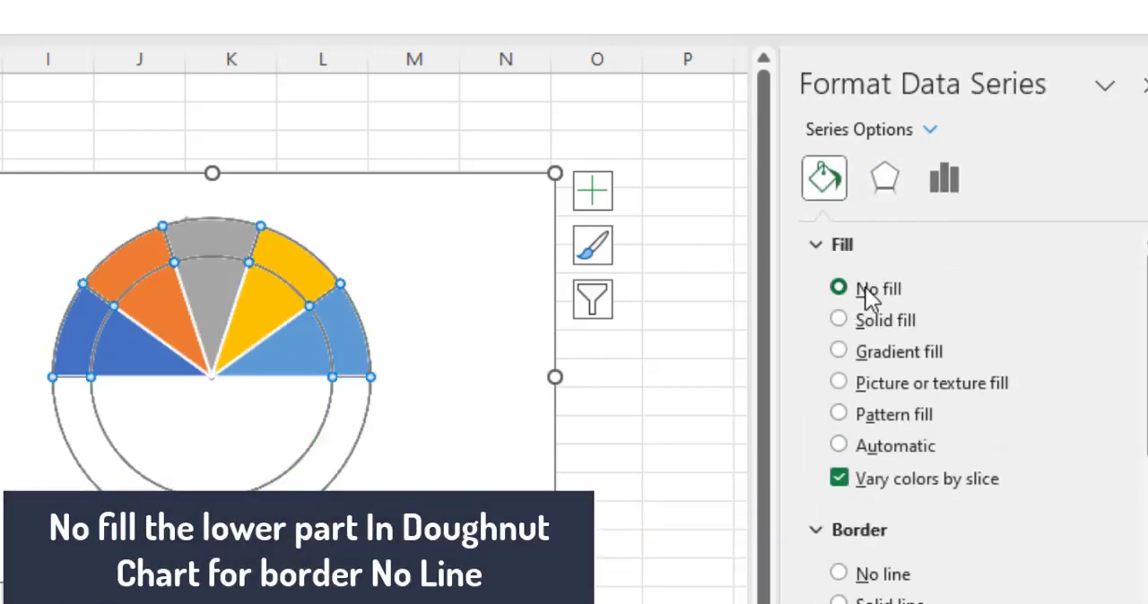
- Set the borders of the upper pie and doughnut slices to No line
{"action": "left_click", "coordinate": [426, 430]}
{"action": "left_click", "coordinate": [187, 328]}
{"action": "left_click", "coordinate": [176, 334]}
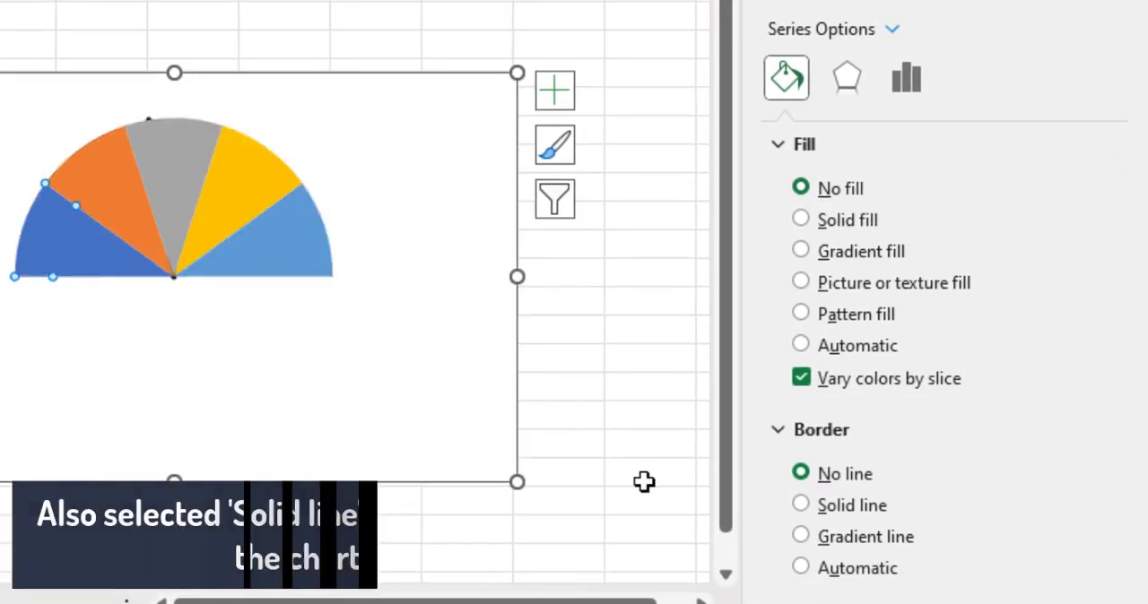
- Give the Rating doughnut series a solid white border line
{"action": "left_click", "coordinate": [391, 319]}
{"action": "left_click", "coordinate": [279, 186]}
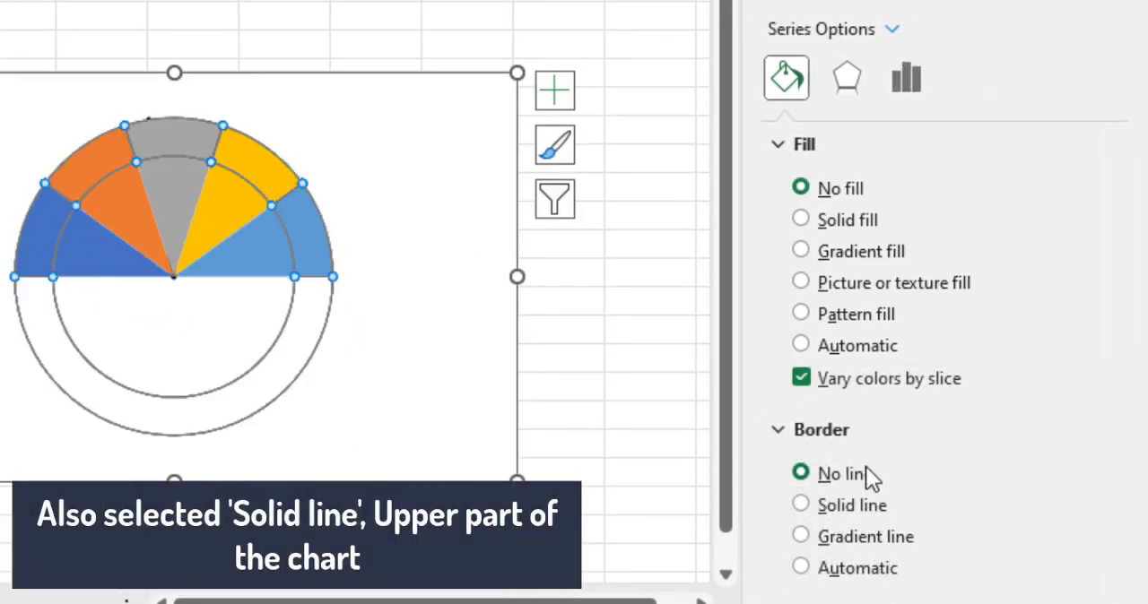
{"action": "left_click", "coordinate": [850, 523]}
{"action": "left_click_drag", "start_coordinate": [1112, 282], "coordinate": [1115, 399]}
{"action": "left_click", "coordinate": [1066, 347]}
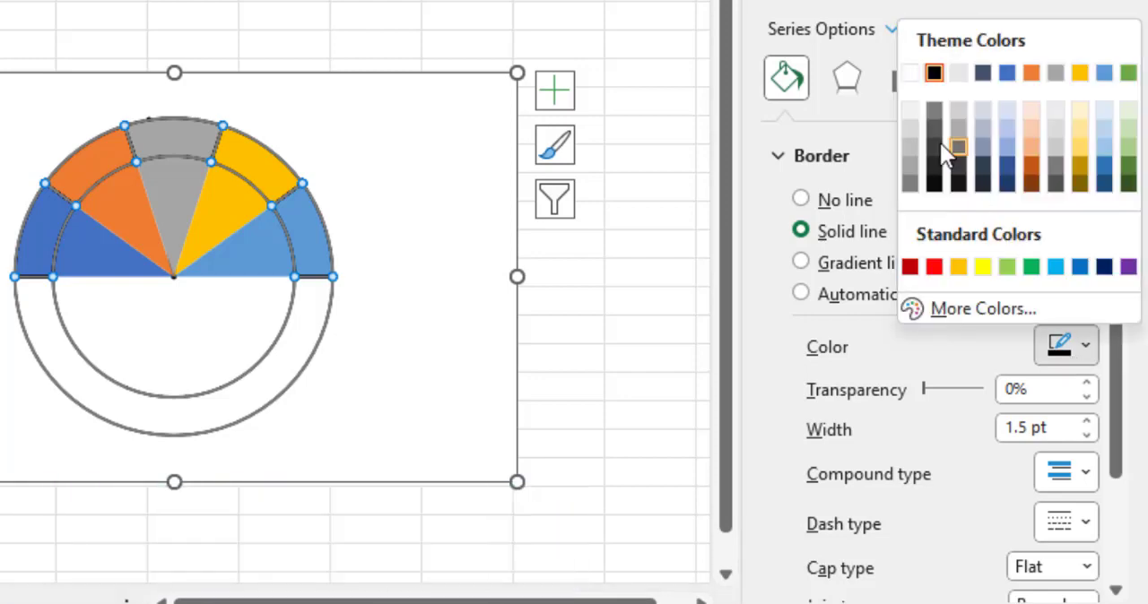
{"action": "left_click", "coordinate": [909, 73]}
{"action": "left_click", "coordinate": [437, 234]}
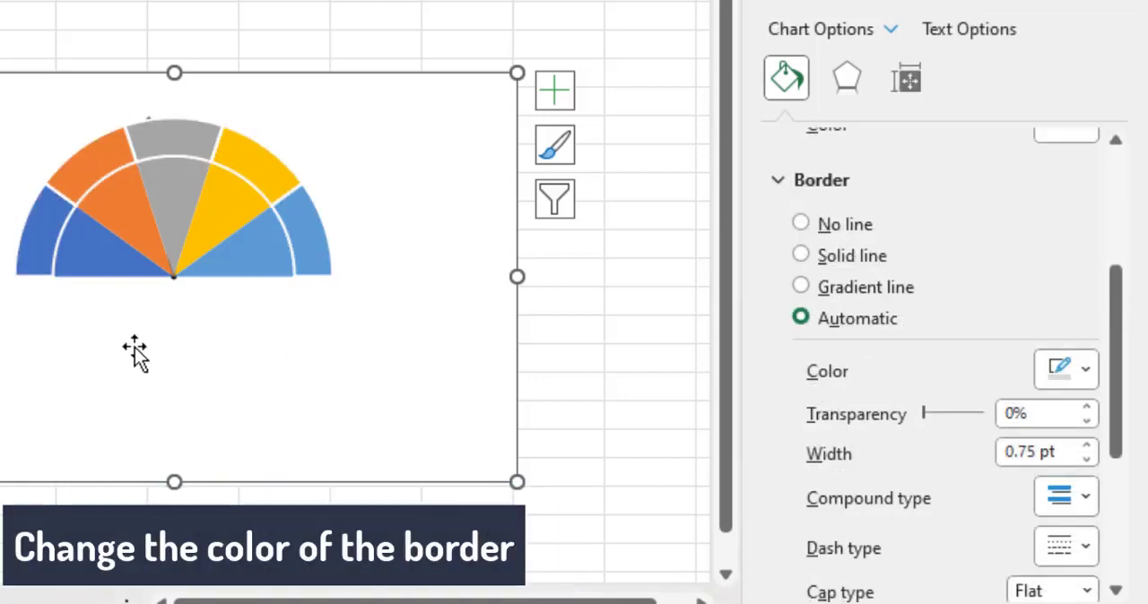
- Fill the first rating slice dark red in both the doughnut and the pie, with the pie slice at 50% transparency
{"action": "left_click", "coordinate": [105, 343]}
{"action": "left_click", "coordinate": [148, 323]}
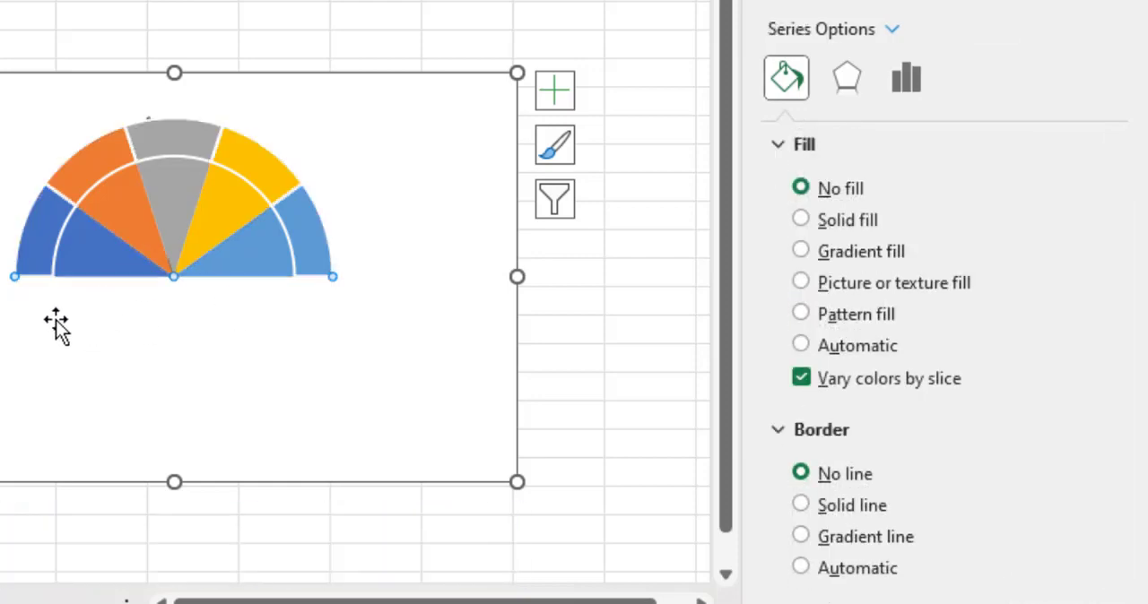
{"action": "left_click", "coordinate": [800, 346]}
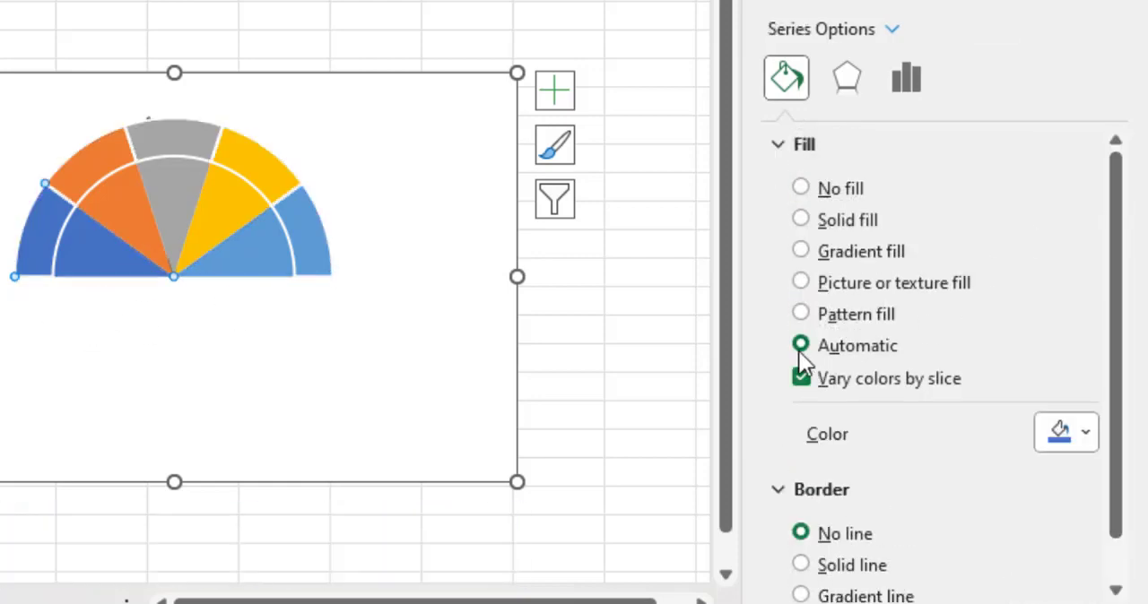
{"action": "left_click", "coordinate": [1065, 443]}
{"action": "left_click", "coordinate": [910, 356]}
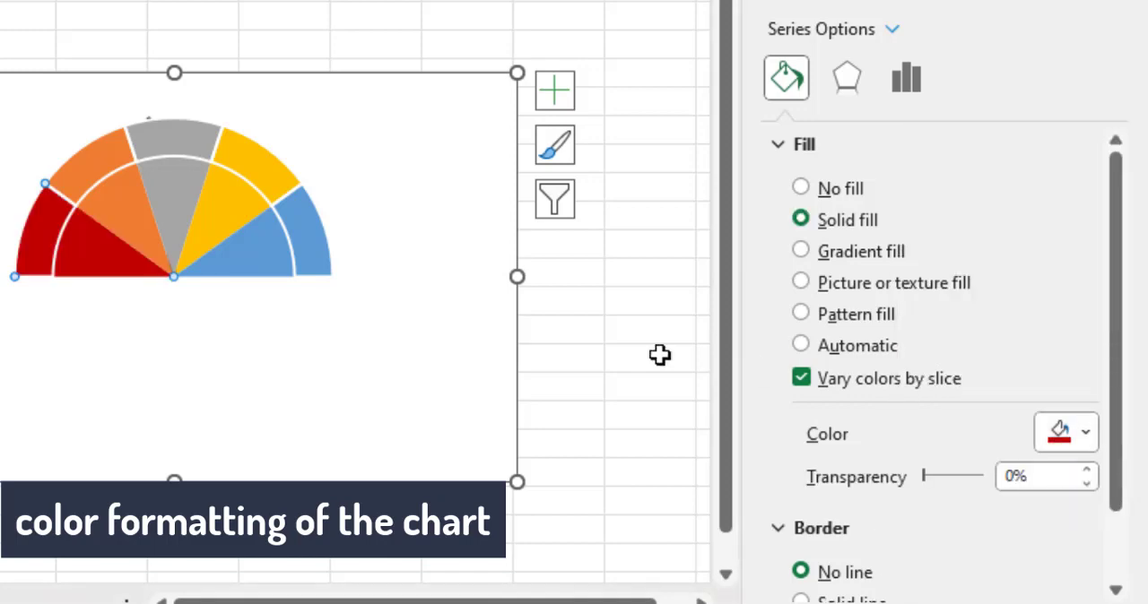
{"action": "double_click", "coordinate": [1037, 477]}
{"action": "type", "text": "50"}
{"action": "key", "text": "Return"}
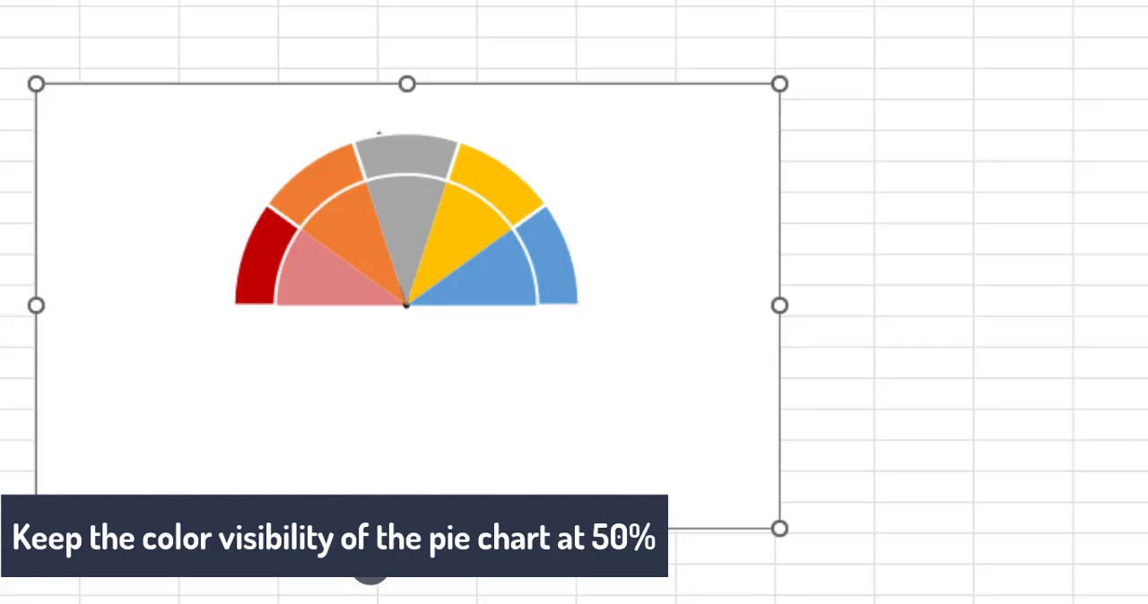
- Fill the second rating slice red in both the doughnut and the pie, with the pie slice at 50% transparency
{"action": "double_click", "coordinate": [266, 252]}
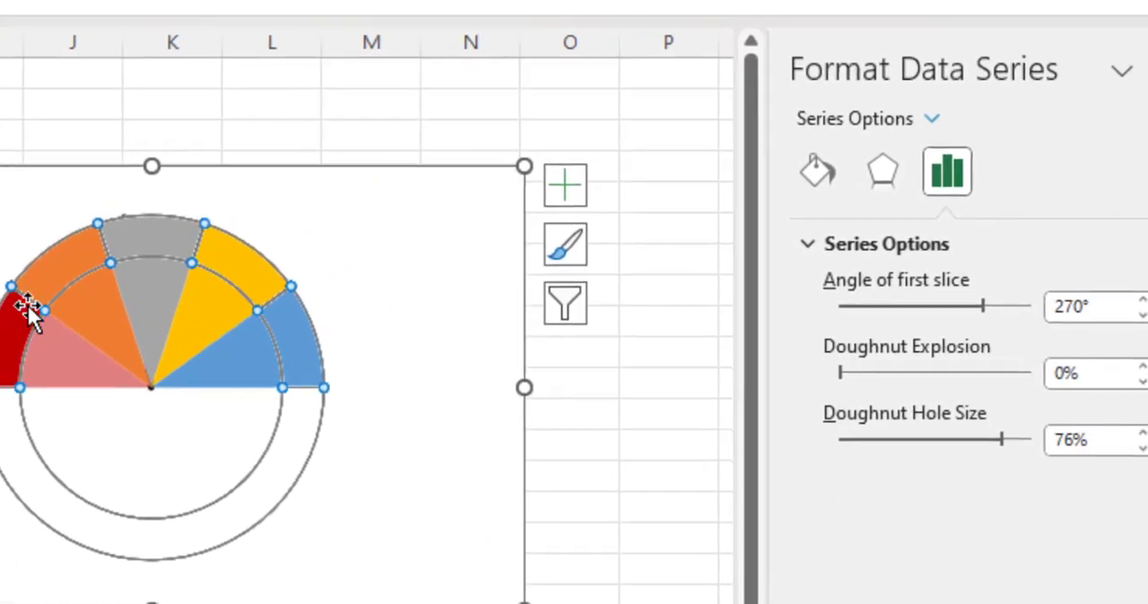
{"action": "left_click", "coordinate": [301, 191]}
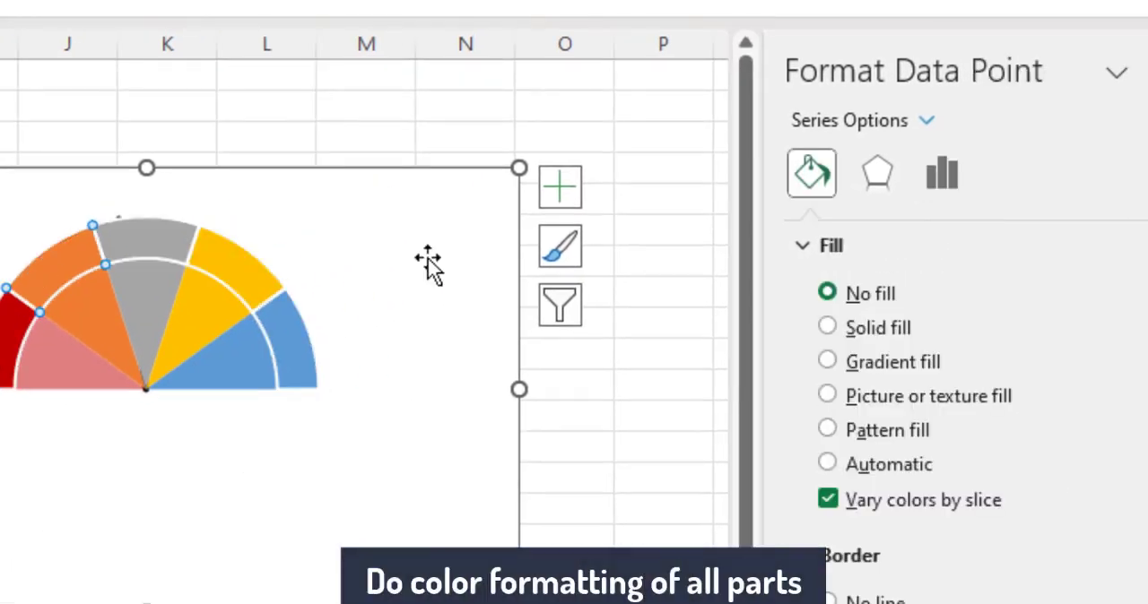
{"action": "left_click", "coordinate": [883, 328]}
{"action": "left_click", "coordinate": [1111, 565]}
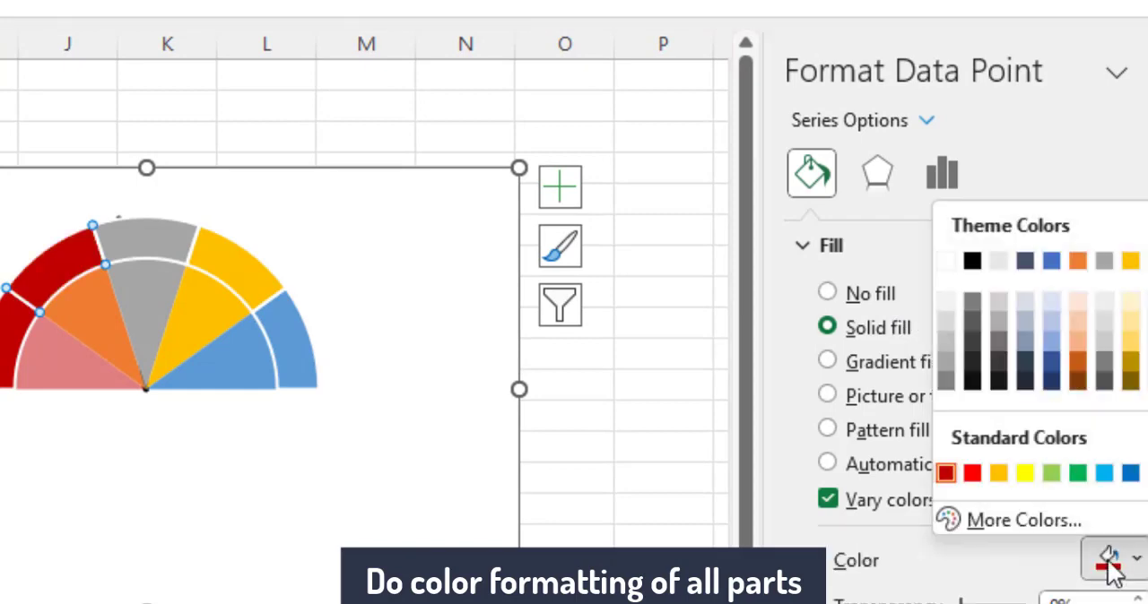
{"action": "left_click", "coordinate": [974, 477]}
{"action": "left_click", "coordinate": [92, 328]}
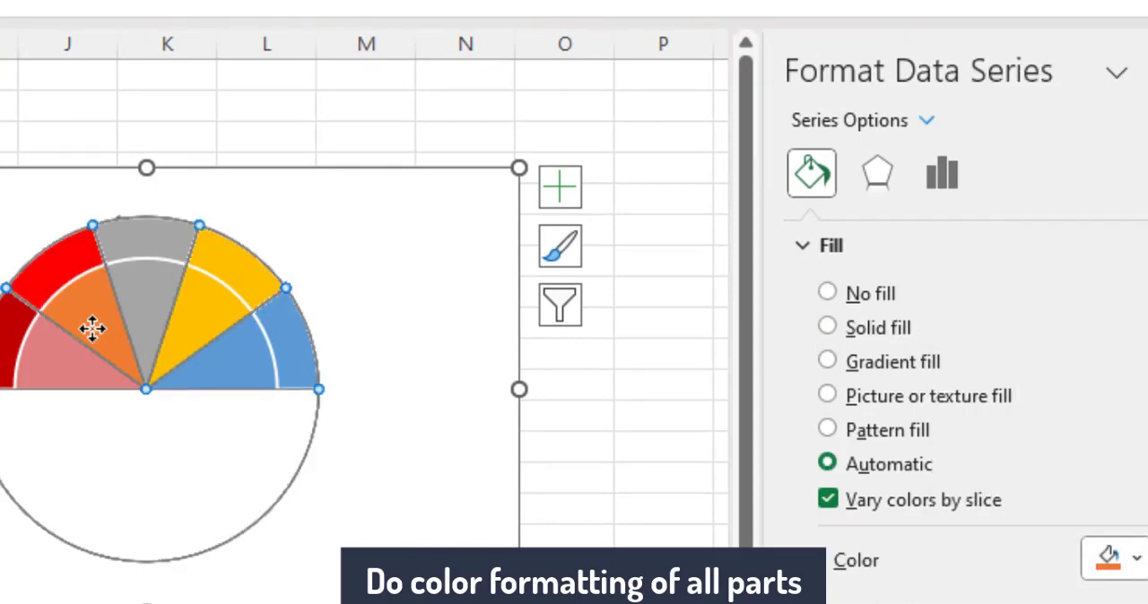
{"action": "left_click", "coordinate": [871, 327]}
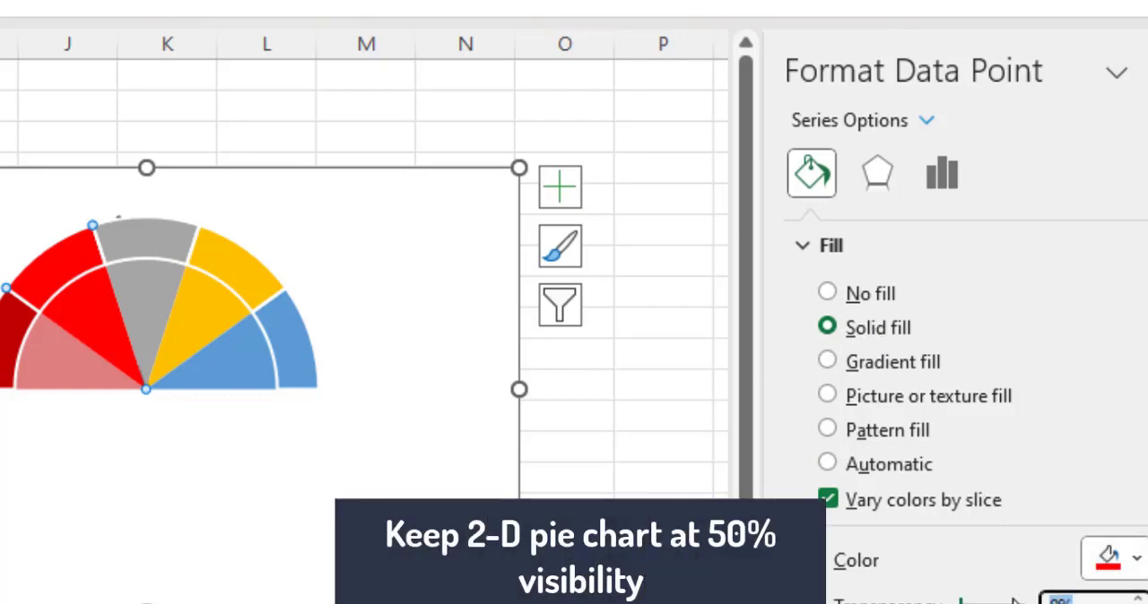
{"action": "type", "text": "50"}
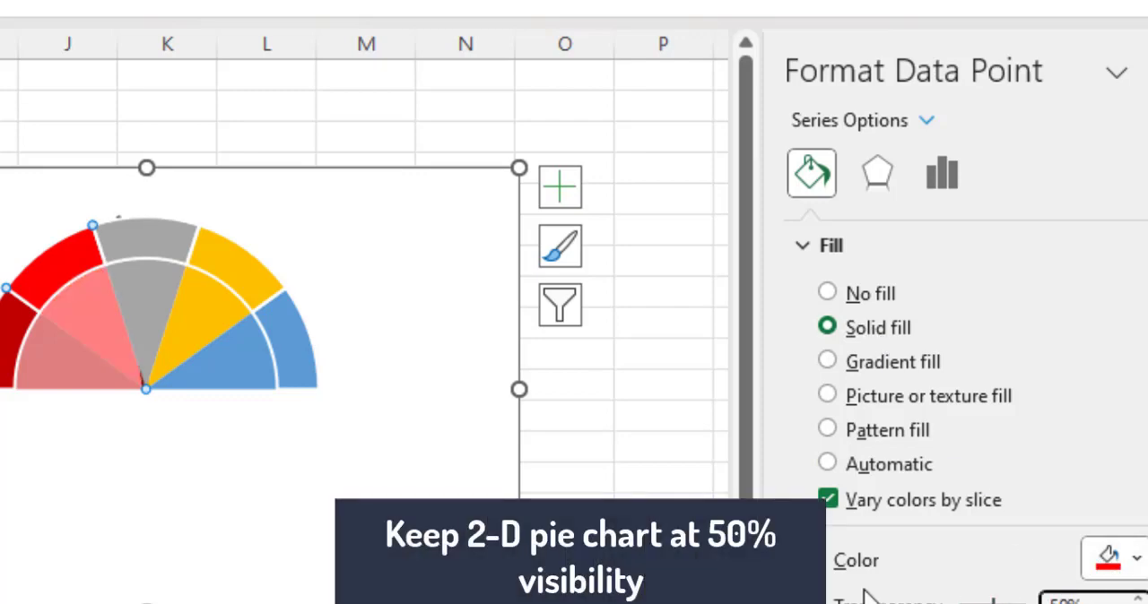
- Fill the middle rating slice gold in both the doughnut and the pie, with the pie slice at 50% transparency
{"action": "left_click", "coordinate": [141, 235]}
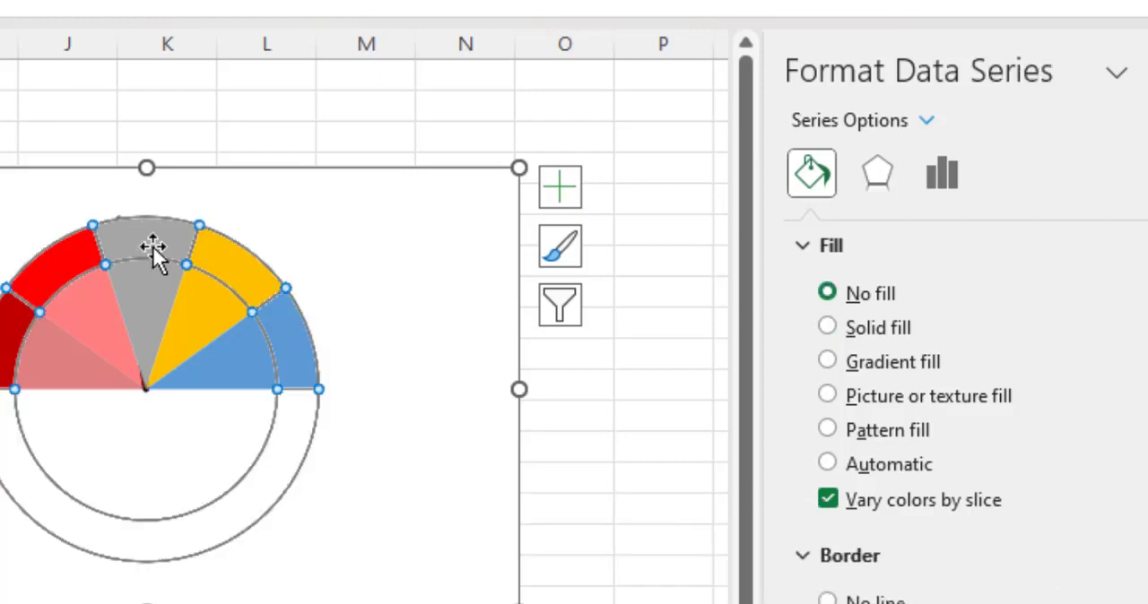
{"action": "left_click", "coordinate": [152, 246]}
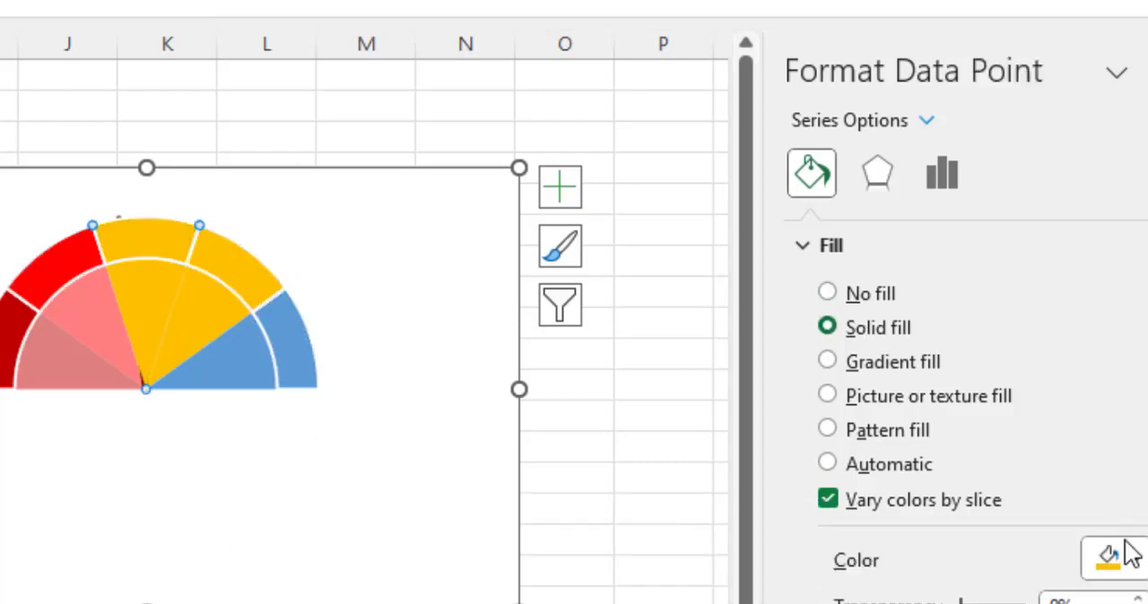
{"action": "left_click", "coordinate": [1126, 545]}
{"action": "left_click", "coordinate": [999, 474]}
{"action": "left_click_drag", "start_coordinate": [1075, 602], "coordinate": [1047, 601]}
{"action": "type", "text": "50"}
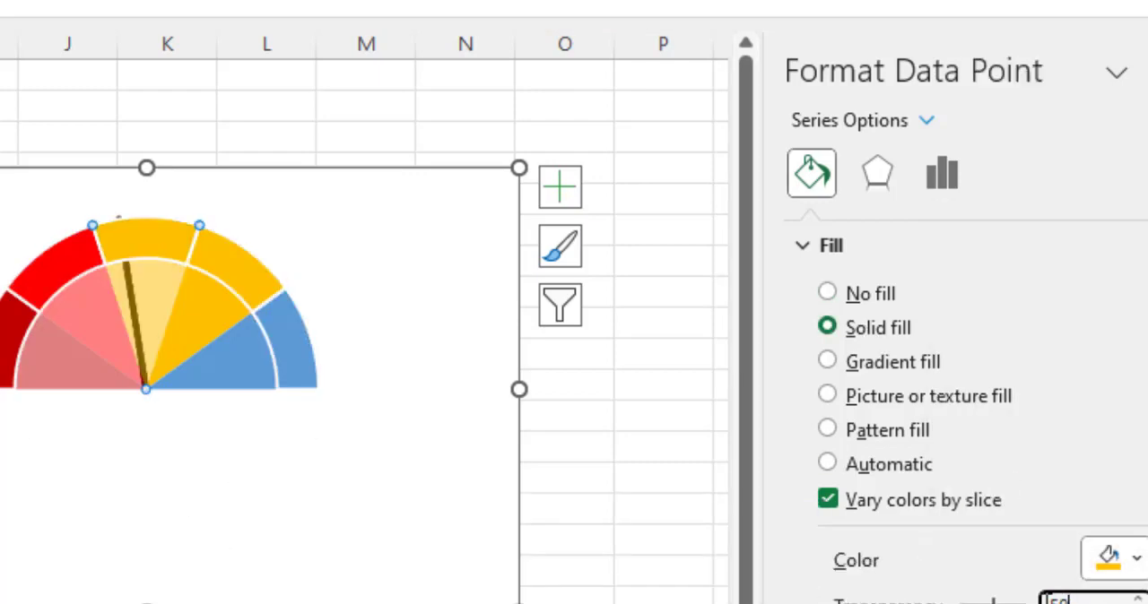
- Fill the fourth rating slice light green in both the doughnut and the pie, with the pie slice at 50% transparency
{"action": "left_click", "coordinate": [238, 275]}
{"action": "left_click", "coordinate": [238, 274]}
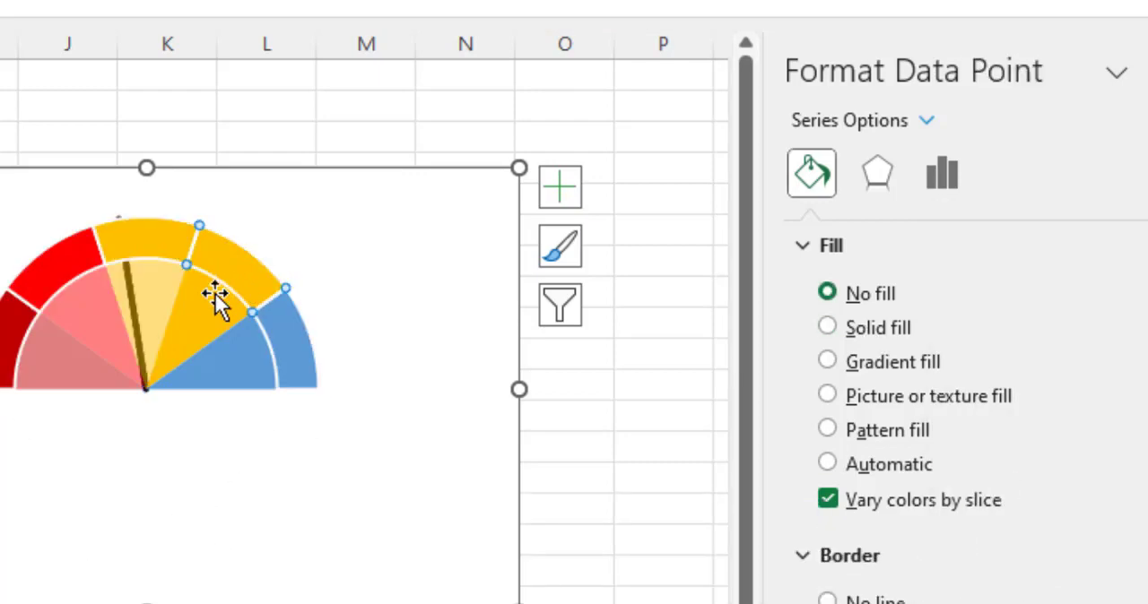
{"action": "left_click", "coordinate": [1126, 560]}
{"action": "left_click", "coordinate": [1042, 473]}
{"action": "left_click", "coordinate": [203, 321]}
{"action": "left_click", "coordinate": [870, 329]}
{"action": "type", "text": "50"}
{"action": "left_click_drag", "start_coordinate": [1074, 602], "coordinate": [1022, 602]}
- Fill the fifth rating slice darker green in both the doughnut and the pie, with the pie slice at 50% transparency
{"action": "left_click", "coordinate": [293, 347]}
{"action": "left_click", "coordinate": [293, 346]}
{"action": "left_click", "coordinate": [871, 329]}
{"action": "left_click", "coordinate": [1126, 559]}
{"action": "left_click", "coordinate": [1146, 261]}
{"action": "left_click", "coordinate": [237, 373]}
{"action": "left_click", "coordinate": [236, 373]}
{"action": "left_click", "coordinate": [871, 328]}
{"action": "left_click", "coordinate": [1126, 560]}
{"action": "left_click", "coordinate": [1147, 261]}
{"action": "type", "text": "50"}
- Enlarge the whole gauge chart by stretching it outward from its corner
{"action": "left_click", "coordinate": [436, 205]}
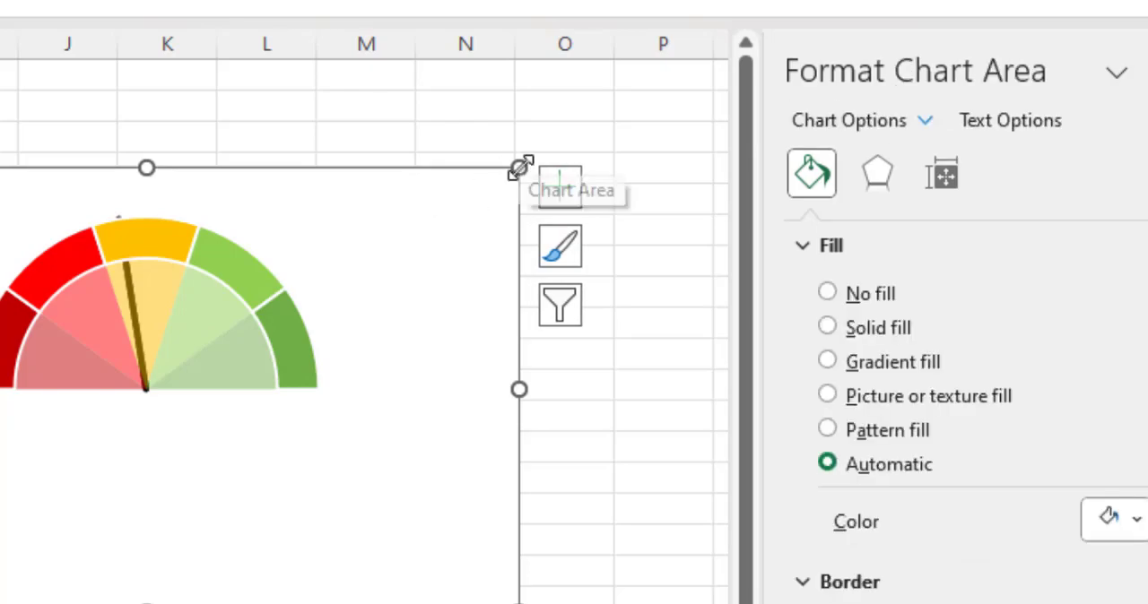
{"action": "left_click_drag", "start_coordinate": [519, 168], "coordinate": [593, 71]}
{"action": "left_click", "coordinate": [250, 462]}
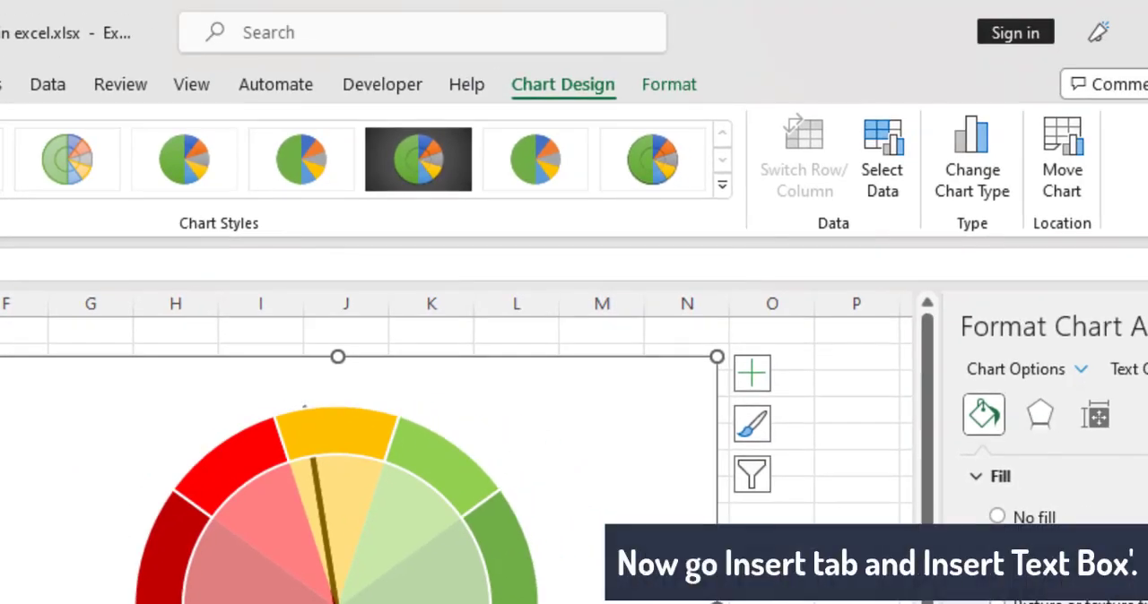
- Insert a text box reading "Worst" over the dark red doughnut segment
{"action": "left_click", "coordinate": [2, 85]}
{"action": "left_click", "coordinate": [1093, 152]}
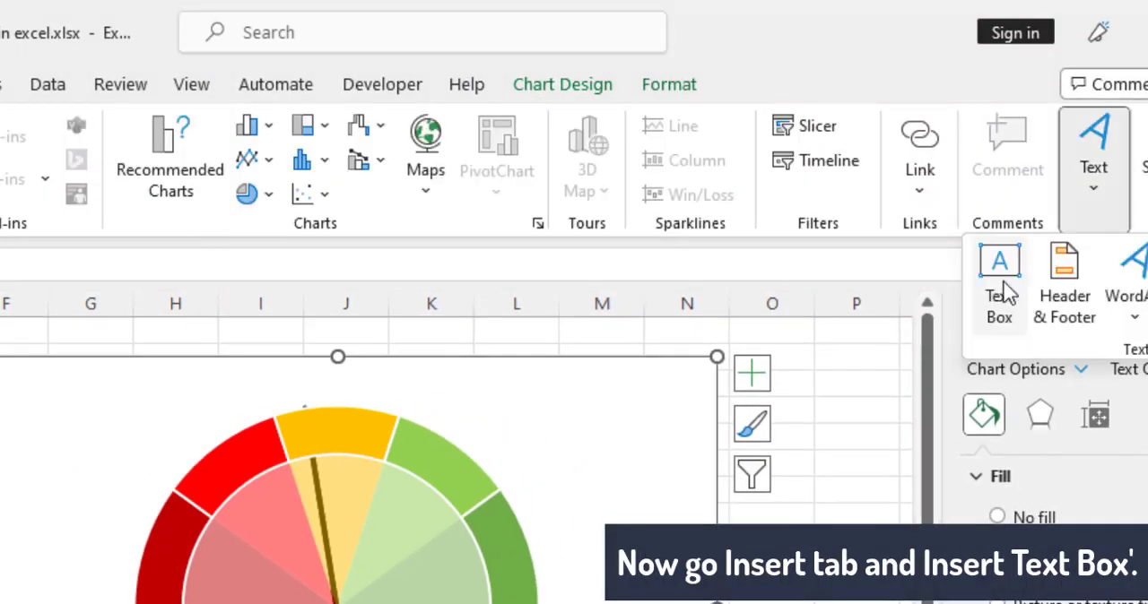
{"action": "left_click", "coordinate": [1000, 273]}
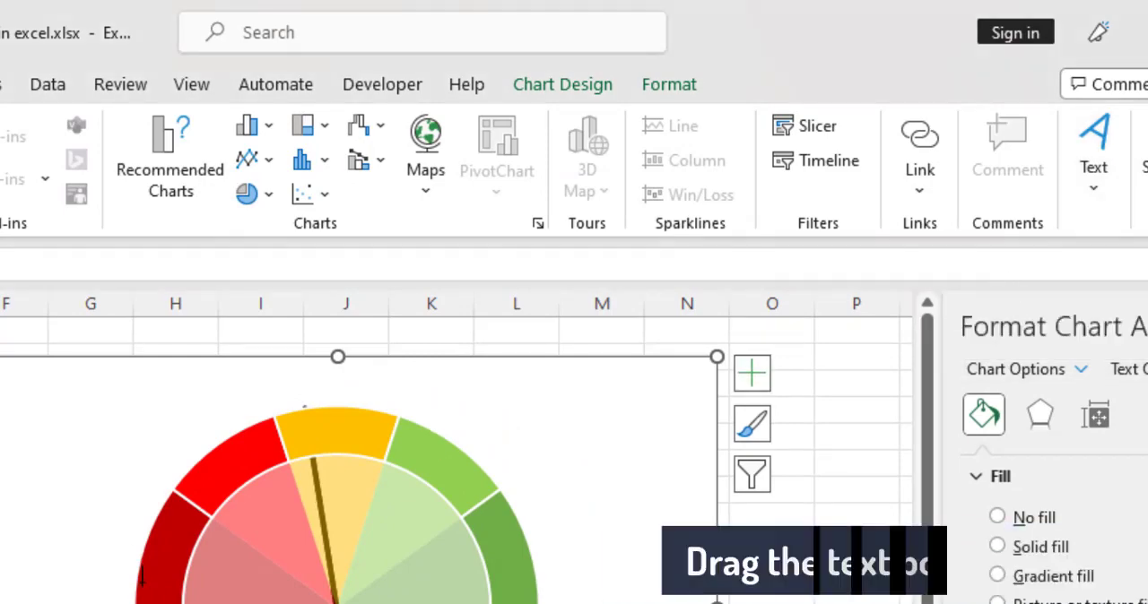
{"action": "left_click_drag", "start_coordinate": [141, 581], "coordinate": [252, 537]}
{"action": "type", "text": "Worst"}
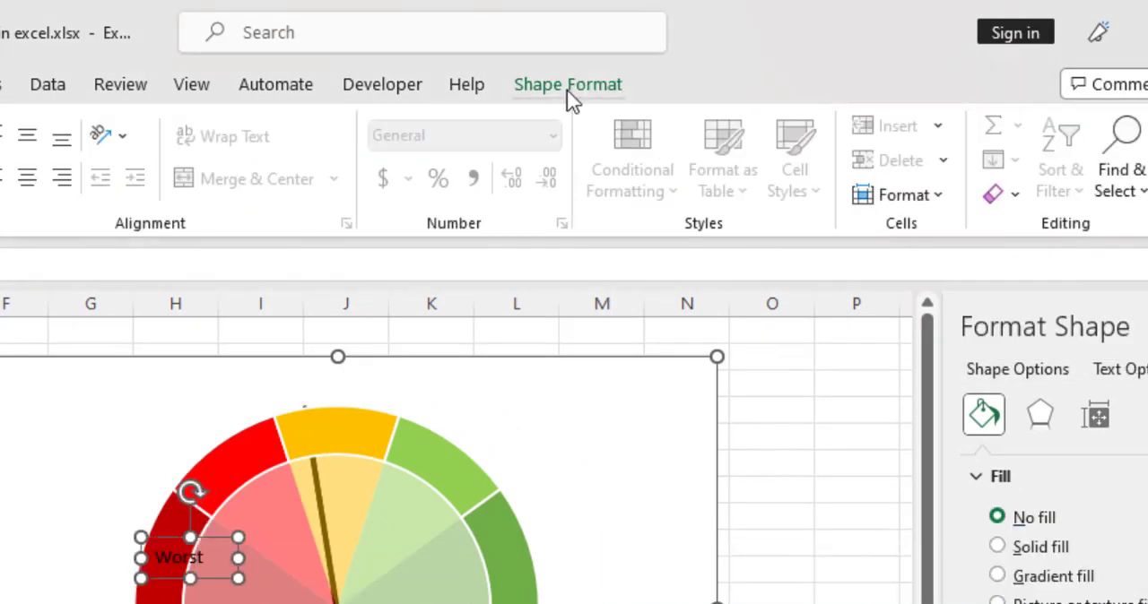
- Apply the arched Follow Path transform text effect to the "Worst" label
{"action": "left_click", "coordinate": [567, 85]}
{"action": "left_click", "coordinate": [674, 196]}
{"action": "mouse_move", "coordinate": [663, 565]}
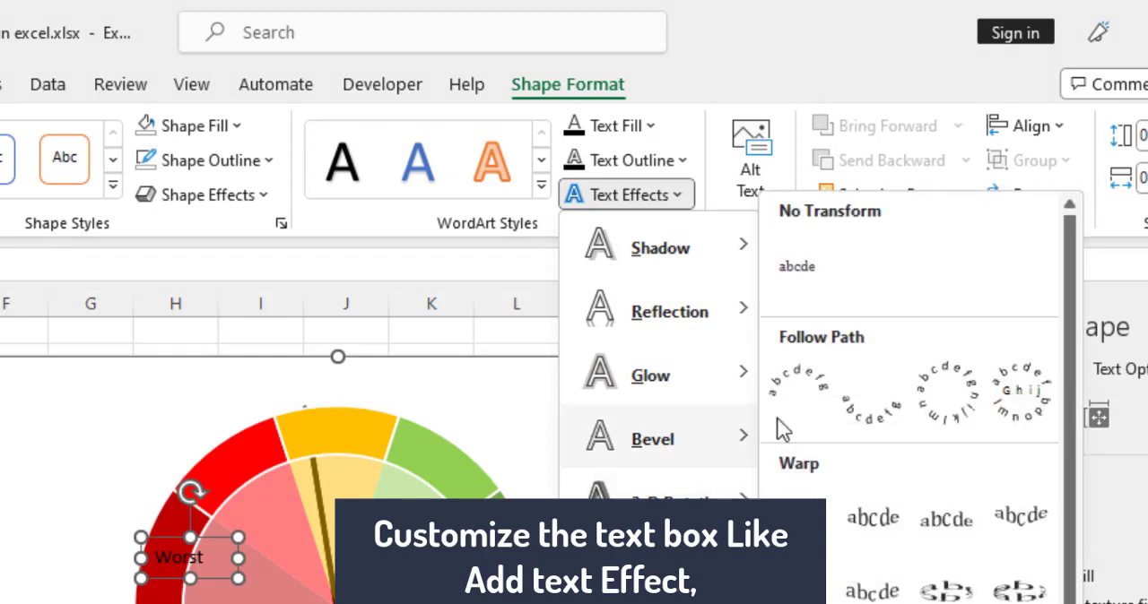
{"action": "left_click", "coordinate": [802, 389]}
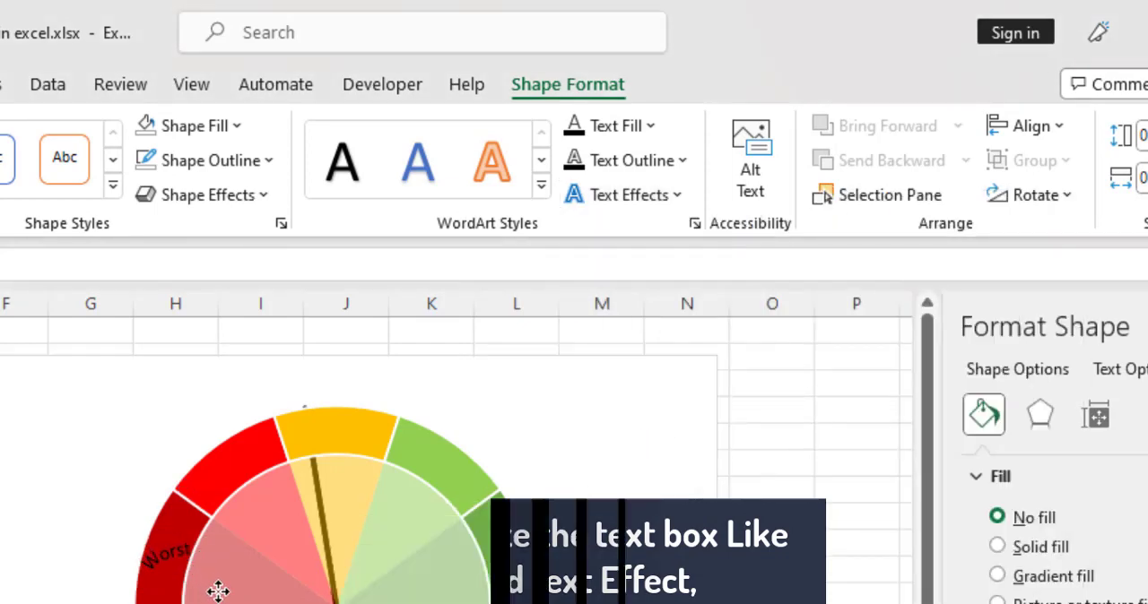
- Rotate and position the "Worst" label so it runs along the curve of the dark red segment
{"action": "left_click_drag", "start_coordinate": [200, 505], "coordinate": [169, 530]}
{"action": "left_click_drag", "start_coordinate": [140, 512], "coordinate": [141, 503]}
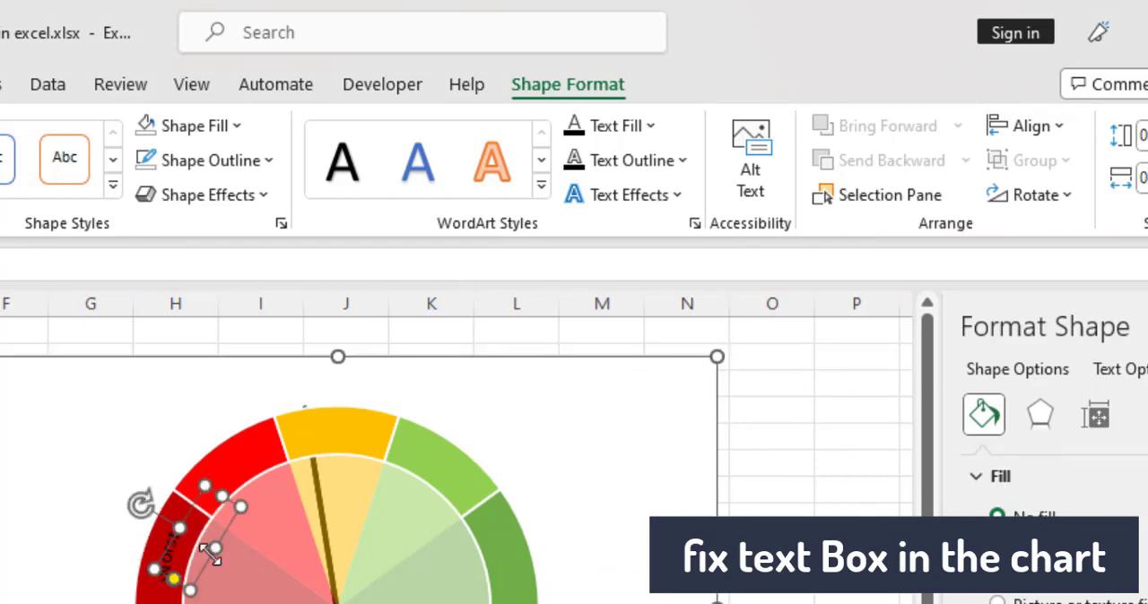
{"action": "left_click", "coordinate": [207, 563]}
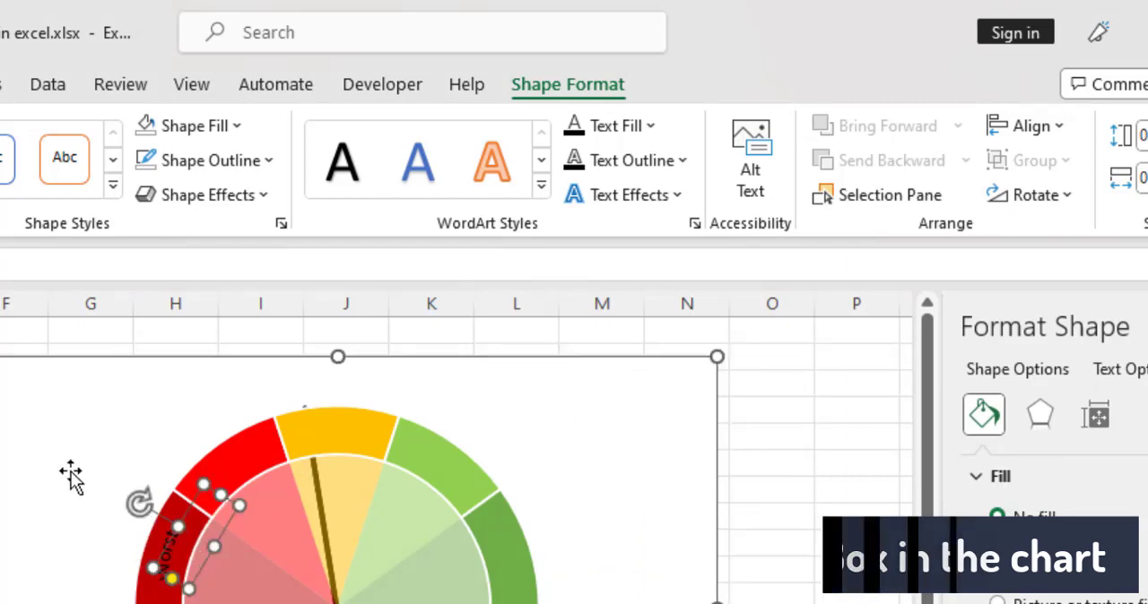
{"action": "left_click", "coordinate": [292, 351]}
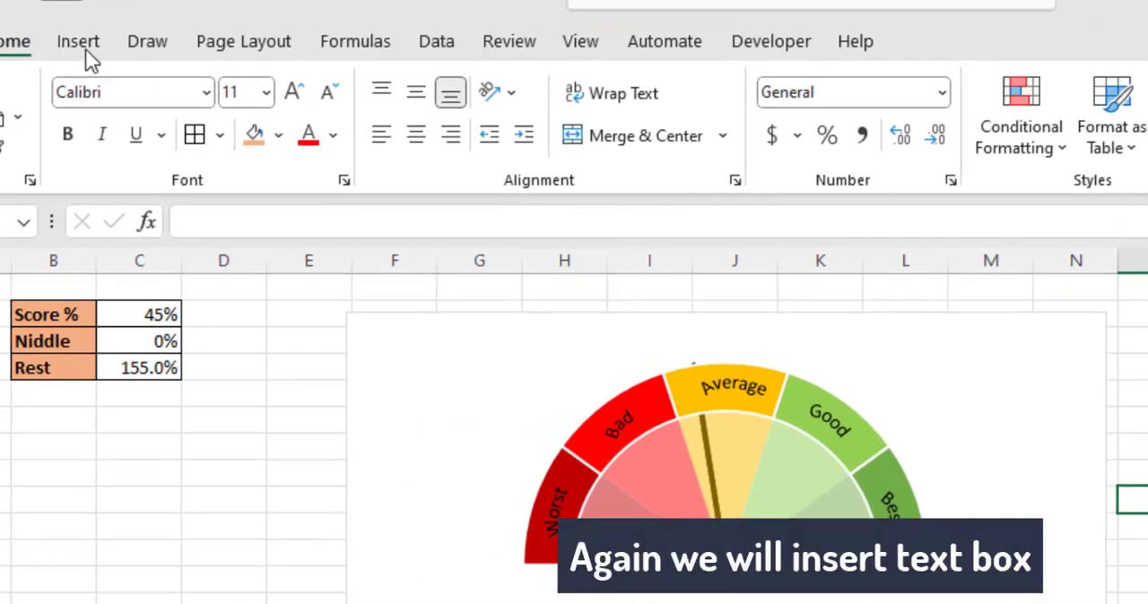
- Add a bold 0% text box without fill or outline beside the lower end of the Worst segment
{"action": "left_click", "coordinate": [79, 46]}
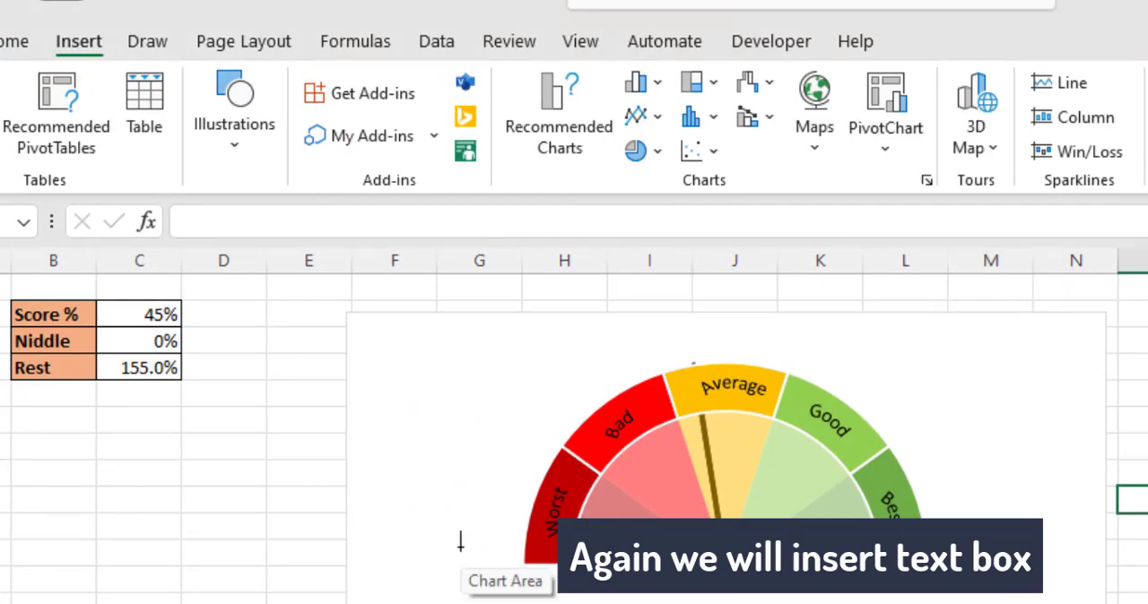
{"action": "left_click_drag", "start_coordinate": [460, 547], "coordinate": [520, 571]}
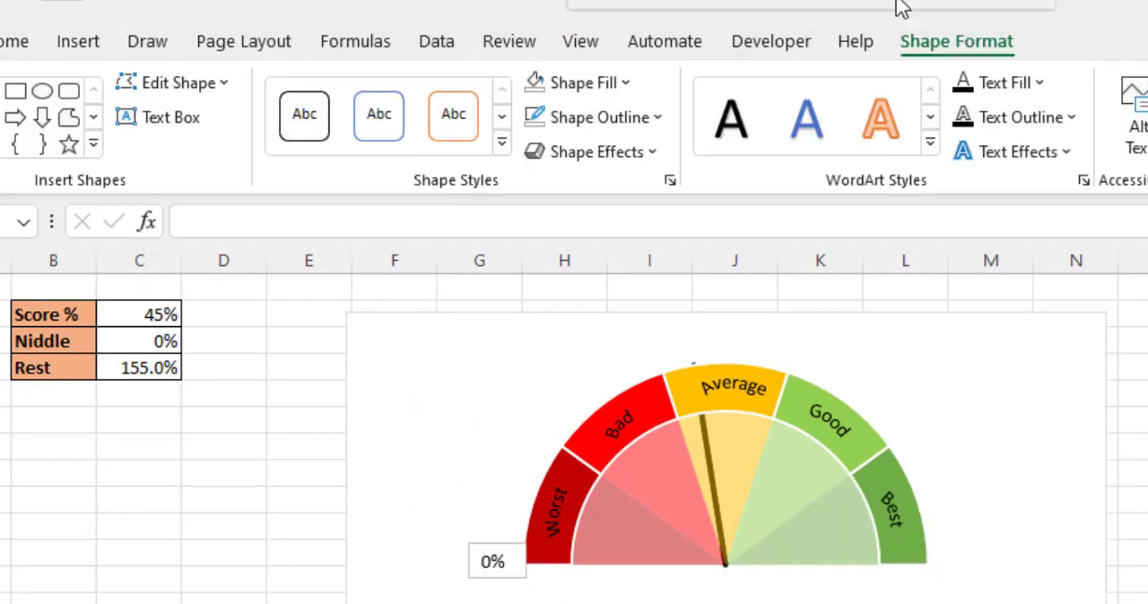
{"action": "left_click", "coordinate": [627, 85]}
{"action": "left_click", "coordinate": [585, 117]}
{"action": "left_click", "coordinate": [609, 446]}
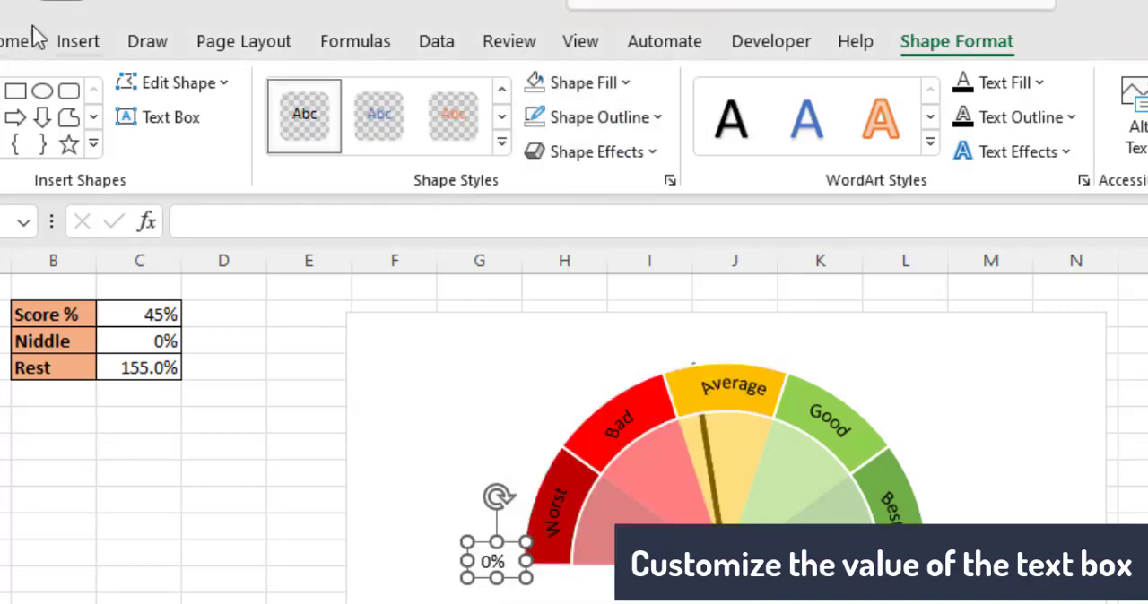
{"action": "left_click", "coordinate": [16, 41]}
{"action": "left_click", "coordinate": [522, 574]}
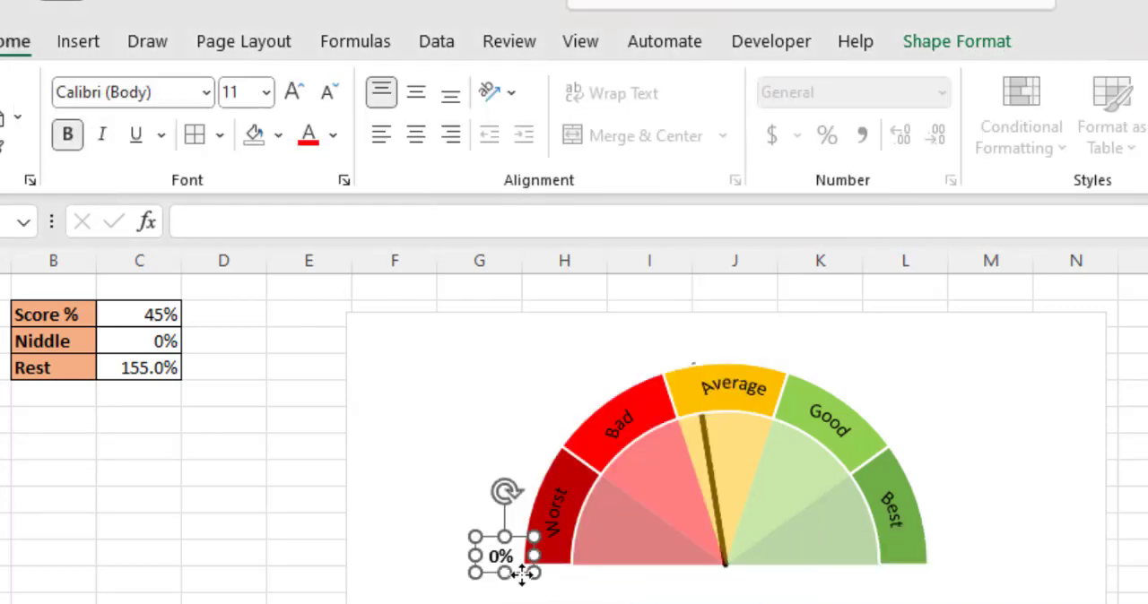
- Duplicate the 0% label at the boundary between Worst and Bad and change the copy to 20%
{"action": "key", "text": "ctrl+c"}
{"action": "key", "text": "ctrl+v"}
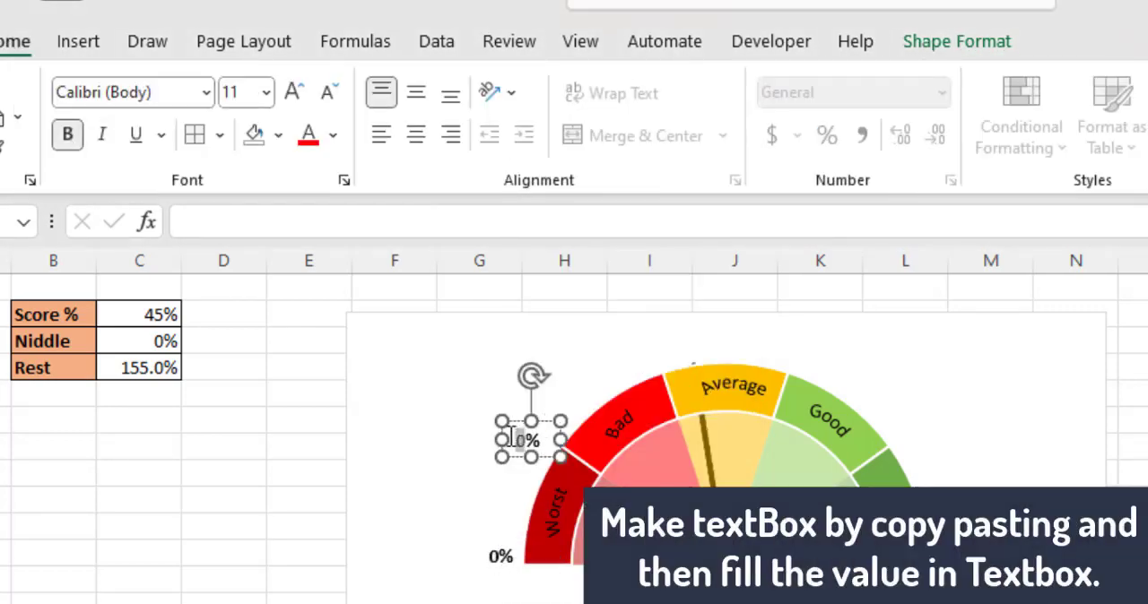
{"action": "type", "text": "2"}
{"action": "left_click_drag", "start_coordinate": [560, 439], "coordinate": [579, 440]}
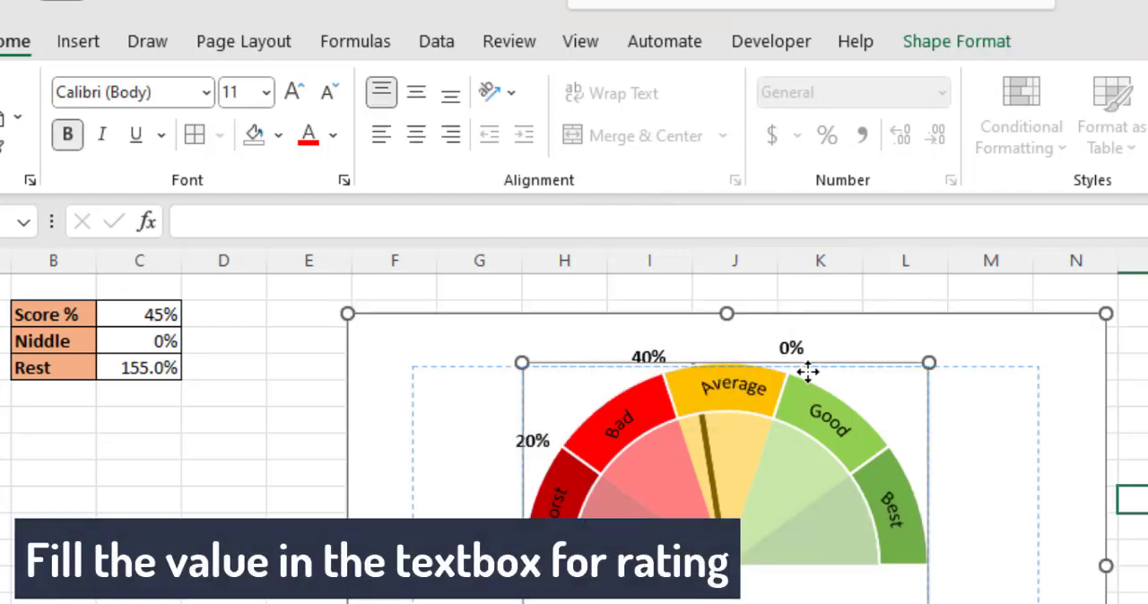
- Set the label at the Average–Good boundary to 60% and add a copied label reading 80% at the Good–Best boundary
{"action": "double_click", "coordinate": [787, 351]}
{"action": "type", "text": "60"}
{"action": "left_click", "coordinate": [984, 351]}
{"action": "key", "text": "ctrl+v"}
{"action": "left_click_drag", "start_coordinate": [396, 353], "coordinate": [921, 454]}
{"action": "key", "text": "ctrl+z"}
{"action": "double_click", "coordinate": [912, 437]}
{"action": "type", "text": "80"}
- Paste another label copy beside the lower end of the Best segment and change it to 100%
{"action": "left_click", "coordinate": [986, 410]}
{"action": "key", "text": "ctrl+v"}
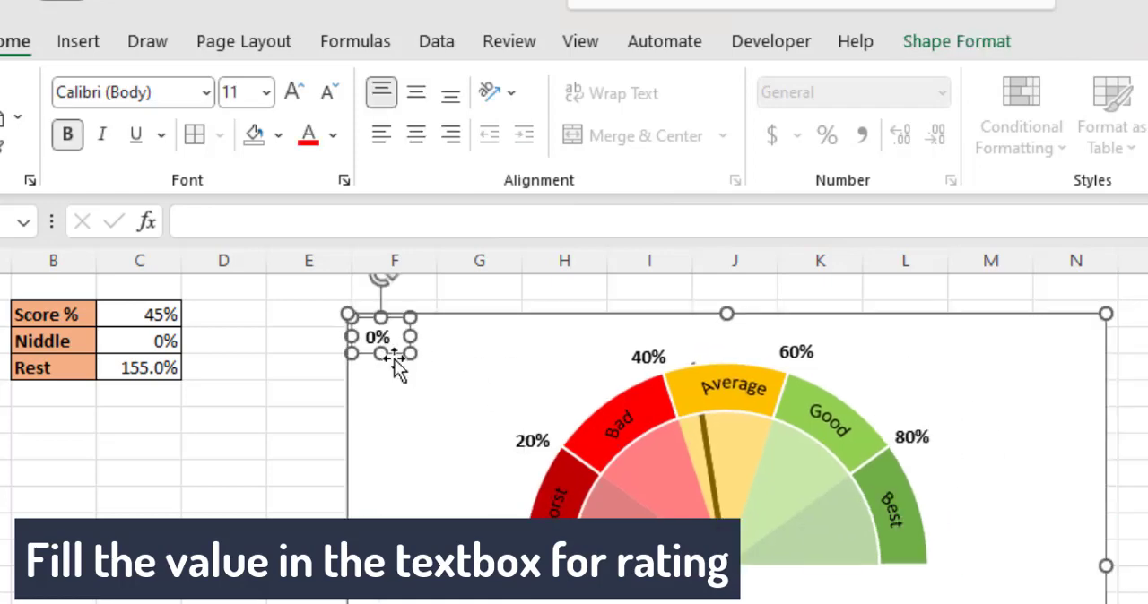
{"action": "left_click_drag", "start_coordinate": [391, 352], "coordinate": [994, 556]}
{"action": "double_click", "coordinate": [950, 557]}
{"action": "type", "text": "100"}
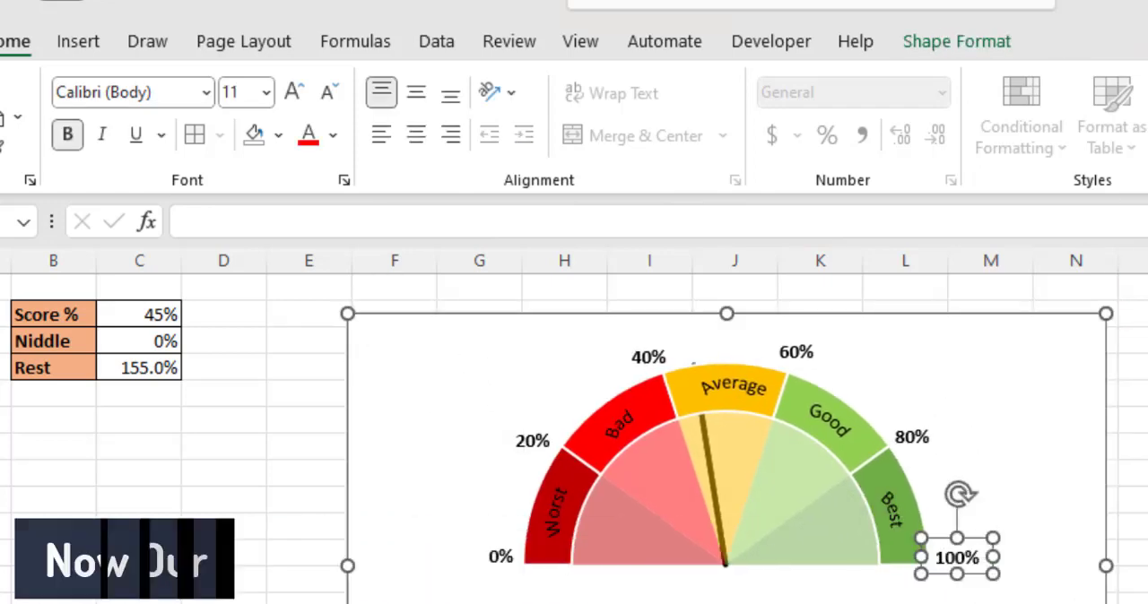
- Fine-tune the positions of the 60%, 40% and 20% labels around the gauge's outer edge
{"action": "left_click", "coordinate": [1133, 473]}
{"action": "left_click", "coordinate": [815, 358]}
{"action": "left_click", "coordinate": [817, 378]}
{"action": "left_click", "coordinate": [806, 353]}
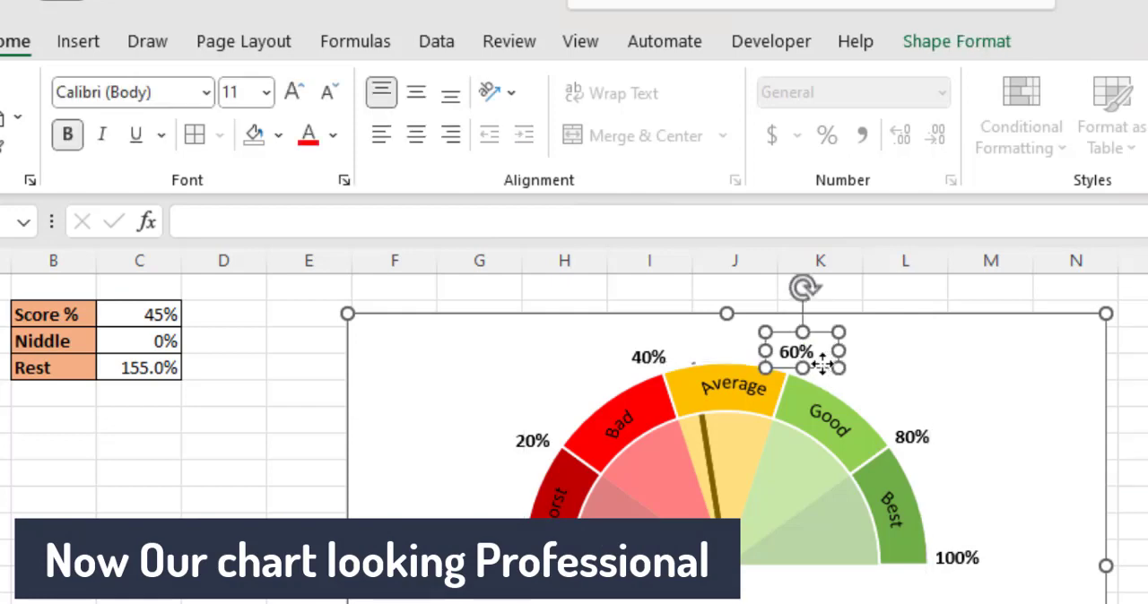
{"action": "left_click_drag", "start_coordinate": [824, 364], "coordinate": [828, 365]}
{"action": "left_click", "coordinate": [659, 365]}
{"action": "left_click_drag", "start_coordinate": [639, 374], "coordinate": [649, 375]}
{"action": "left_click", "coordinate": [548, 435]}
{"action": "left_click_drag", "start_coordinate": [528, 454], "coordinate": [529, 454]}
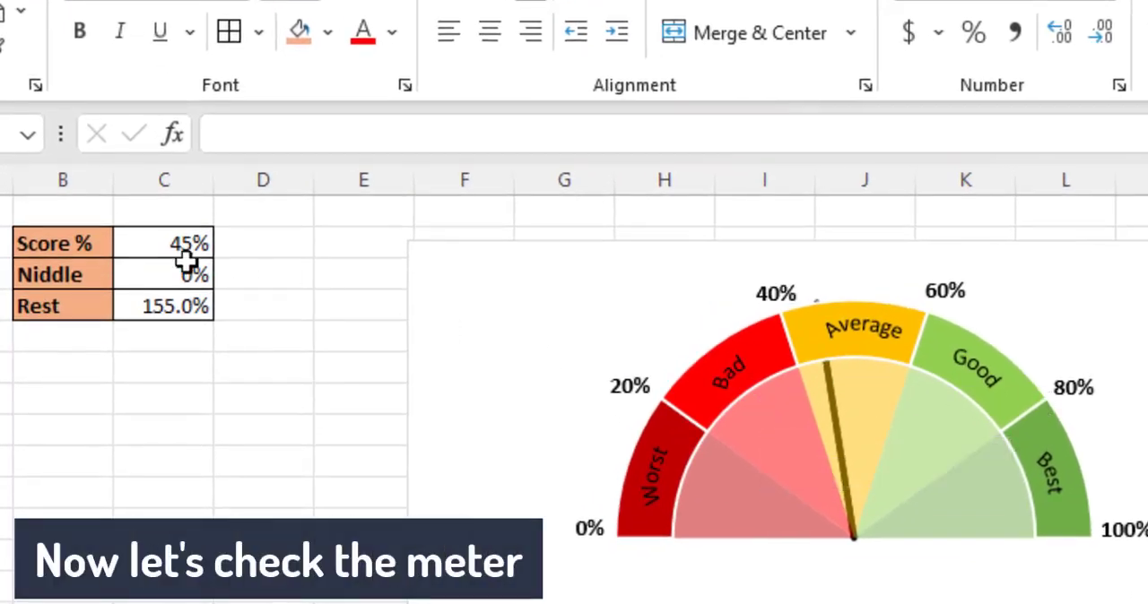
- Test the gauge needle by entering 65% and 50% in turn as the Score % value
{"action": "type", "text": "65"}
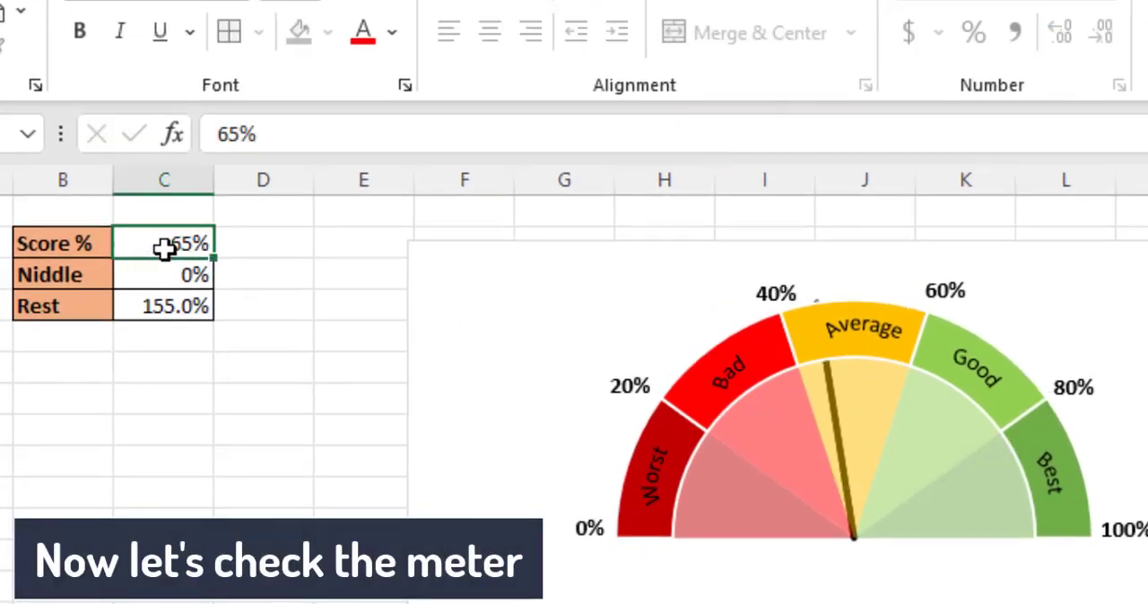
{"action": "key", "text": "Return"}
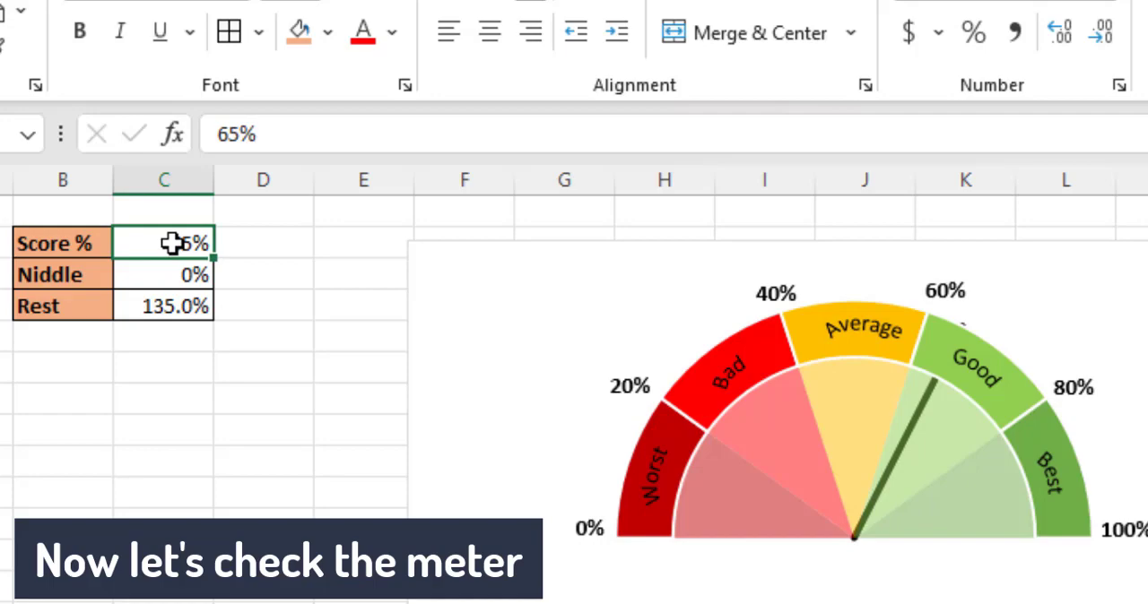
{"action": "type", "text": "50"}
{"action": "key", "text": "Return"}
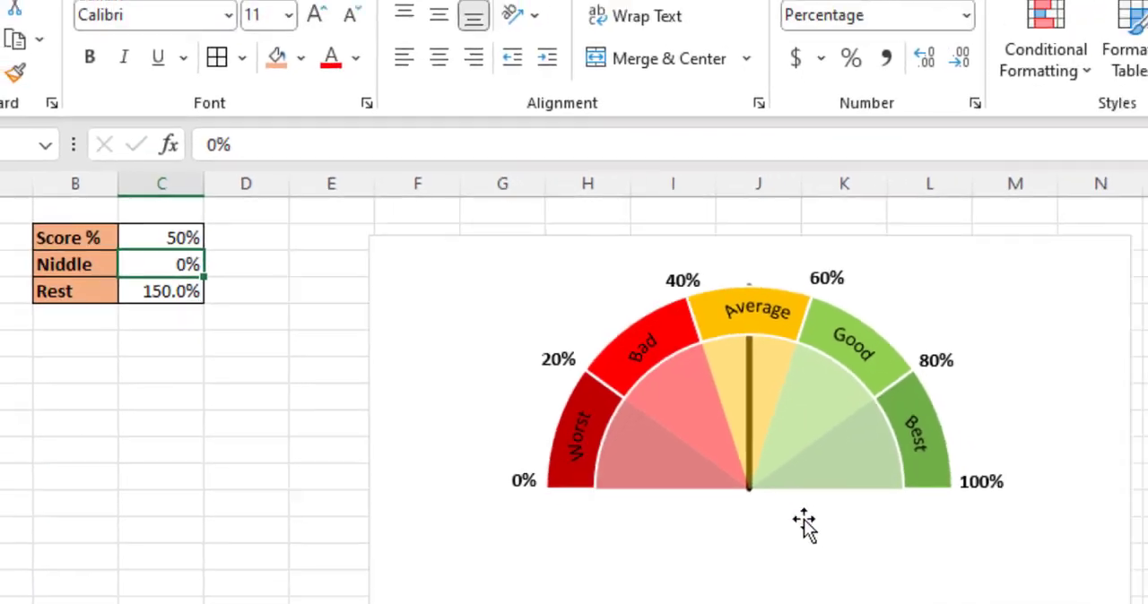